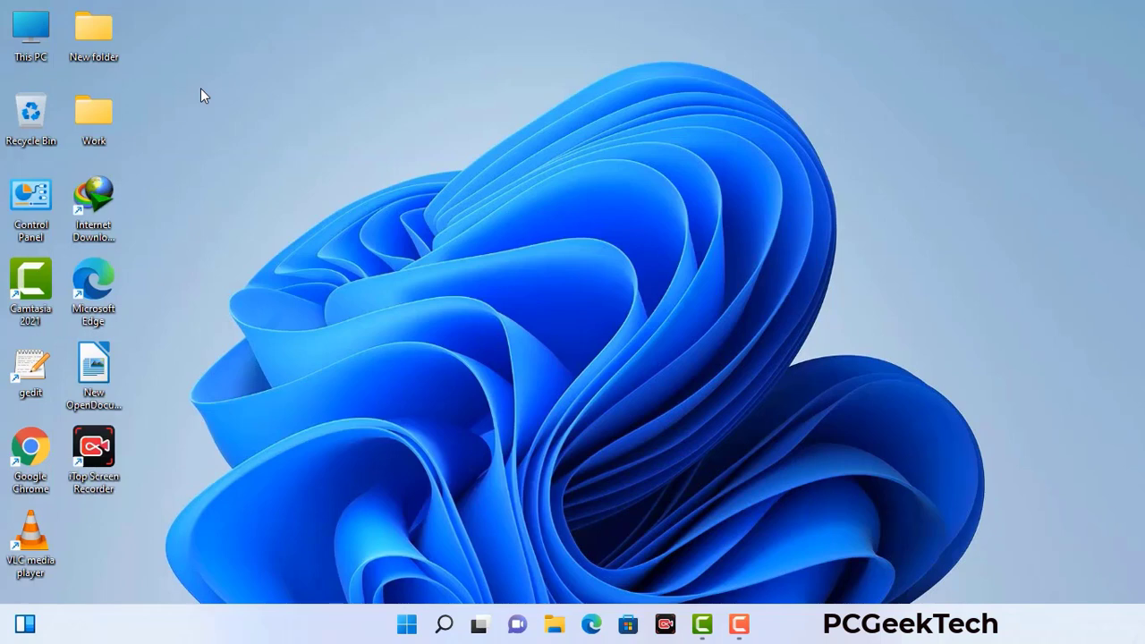
# Step: Run msconfig and turn on Safe boot with the Network option, then apply and confirm
pyautogui.press('super+r')
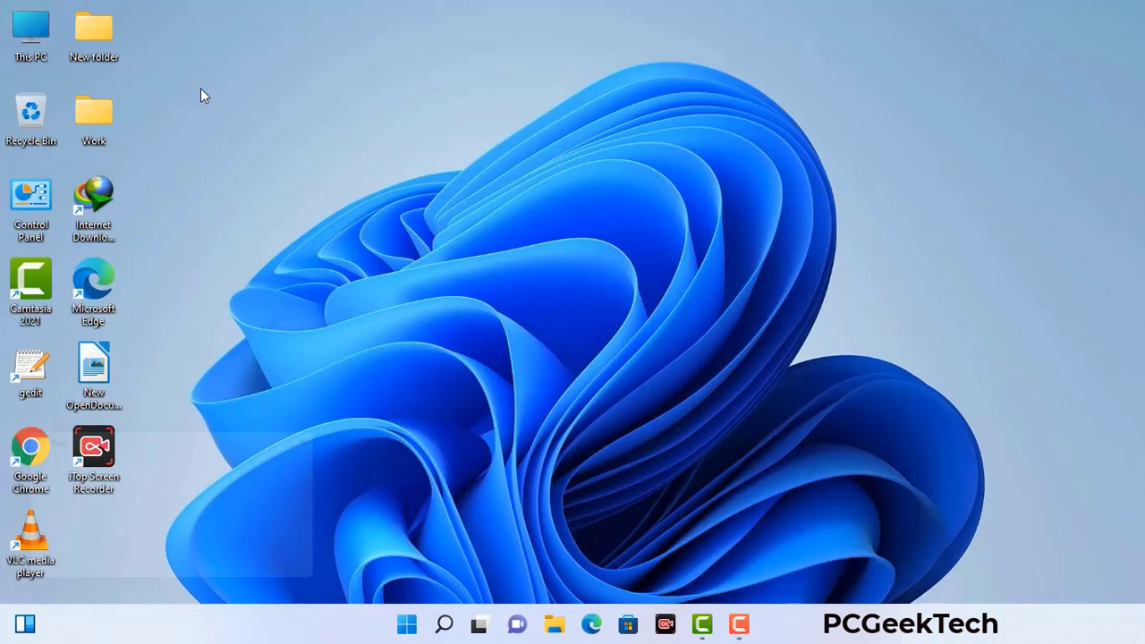
pyautogui.moveTo(196, 435); pyautogui.dragTo(504, 141)
pyautogui.click(455, 224)
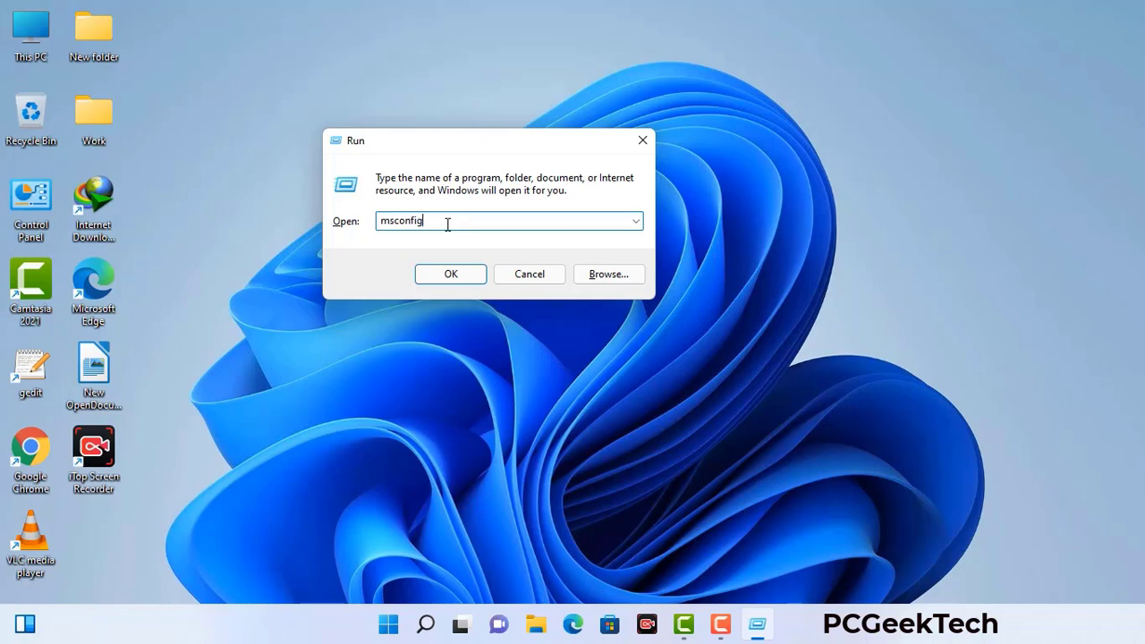
pyautogui.click(442, 279)
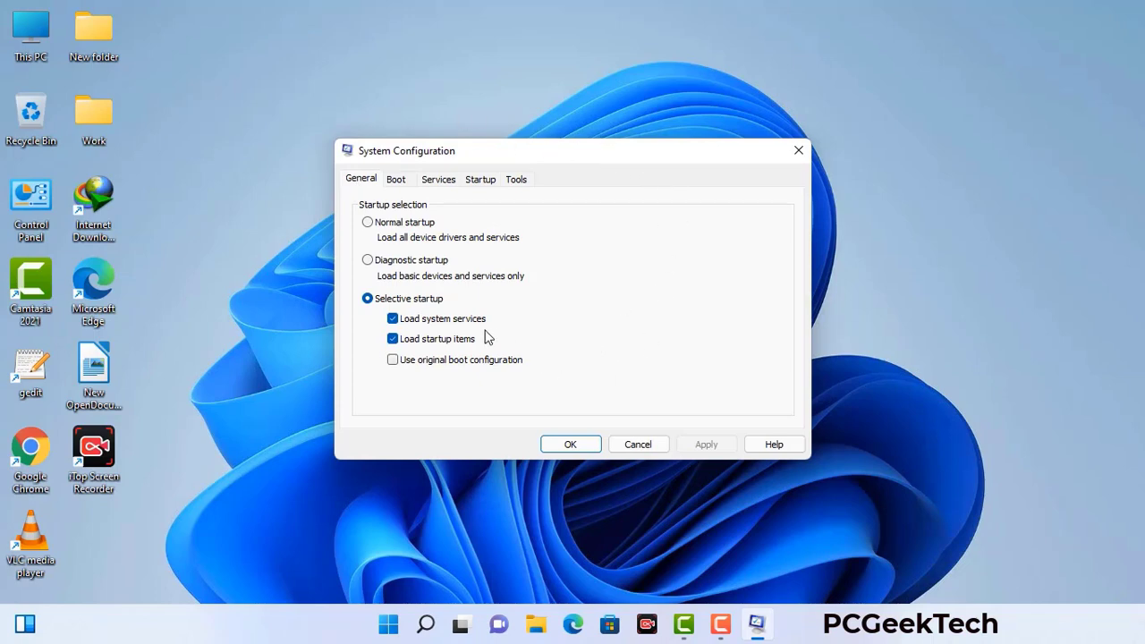
pyautogui.click(398, 181)
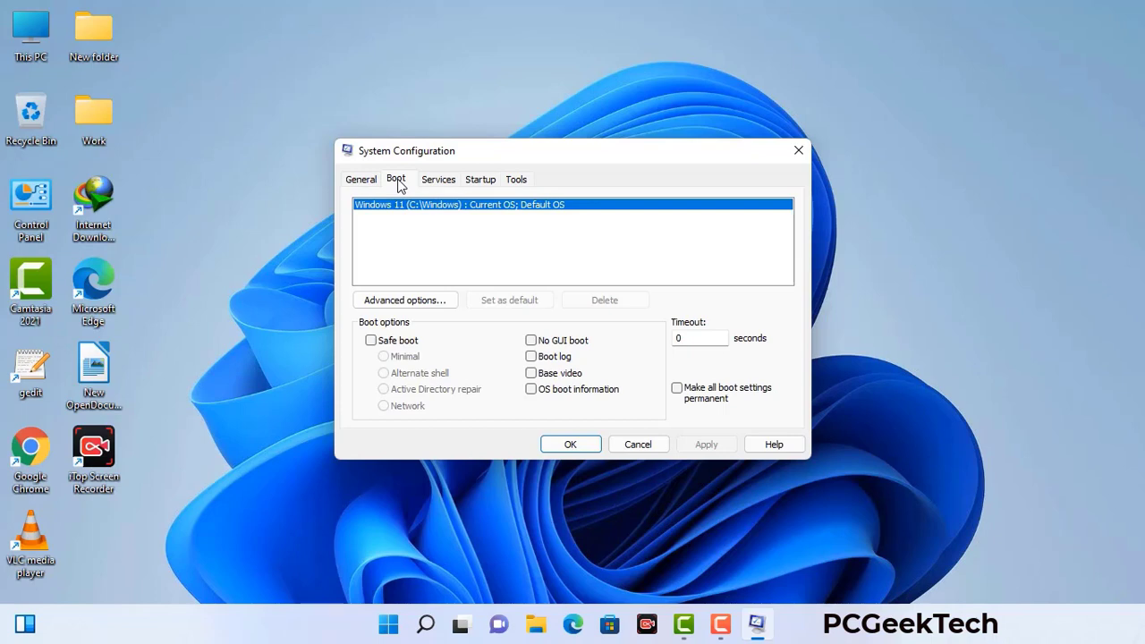
pyautogui.click(371, 342)
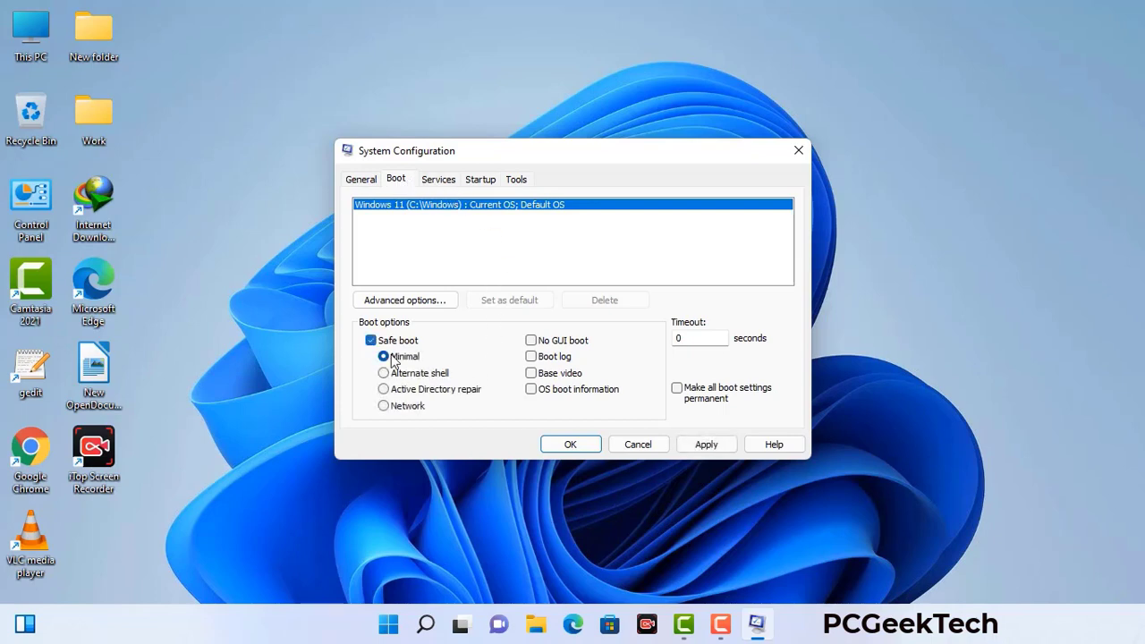
pyautogui.click(407, 408)
pyautogui.click(706, 445)
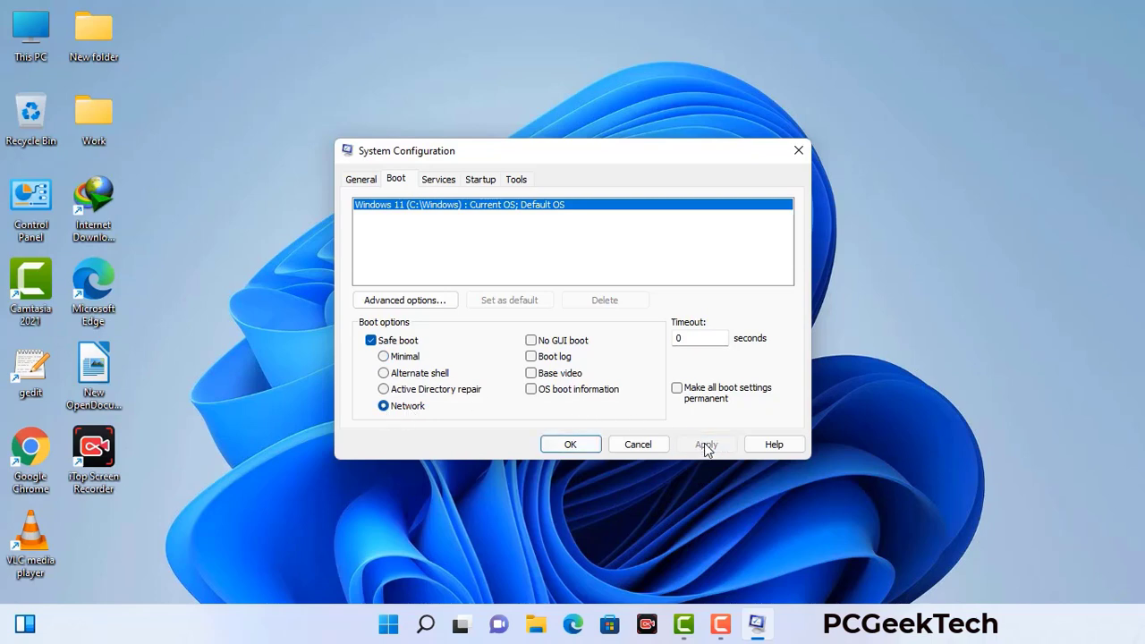
pyautogui.click(570, 444)
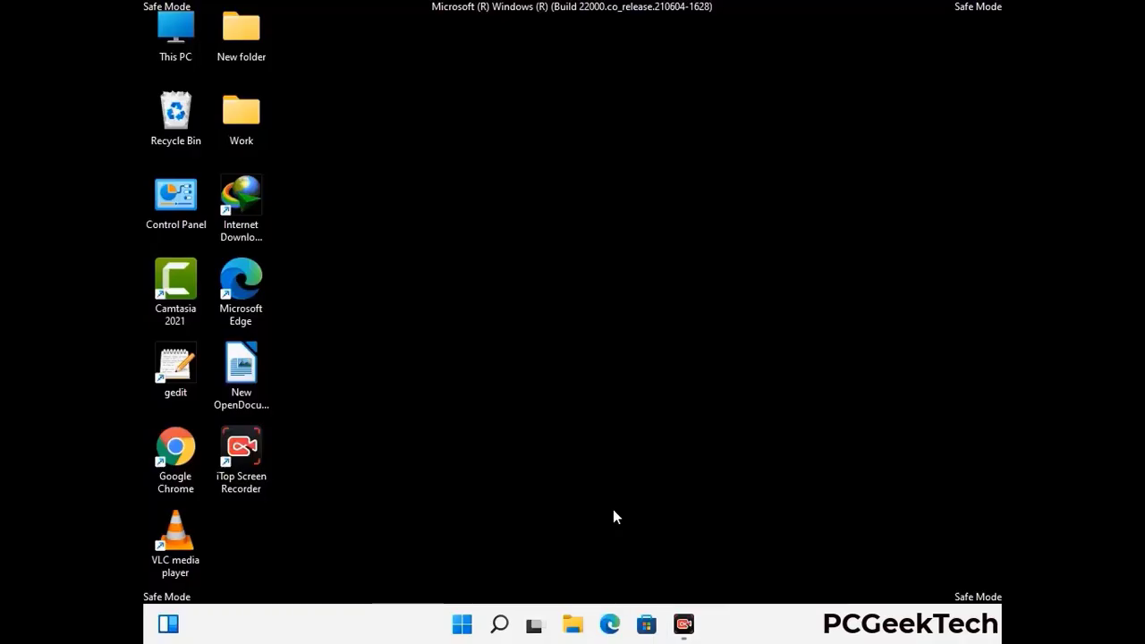
# Step: Enable 'Show hidden files, folders, and drives' in File Explorer Options, then close Control Panel
pyautogui.doubleClick(177, 212)
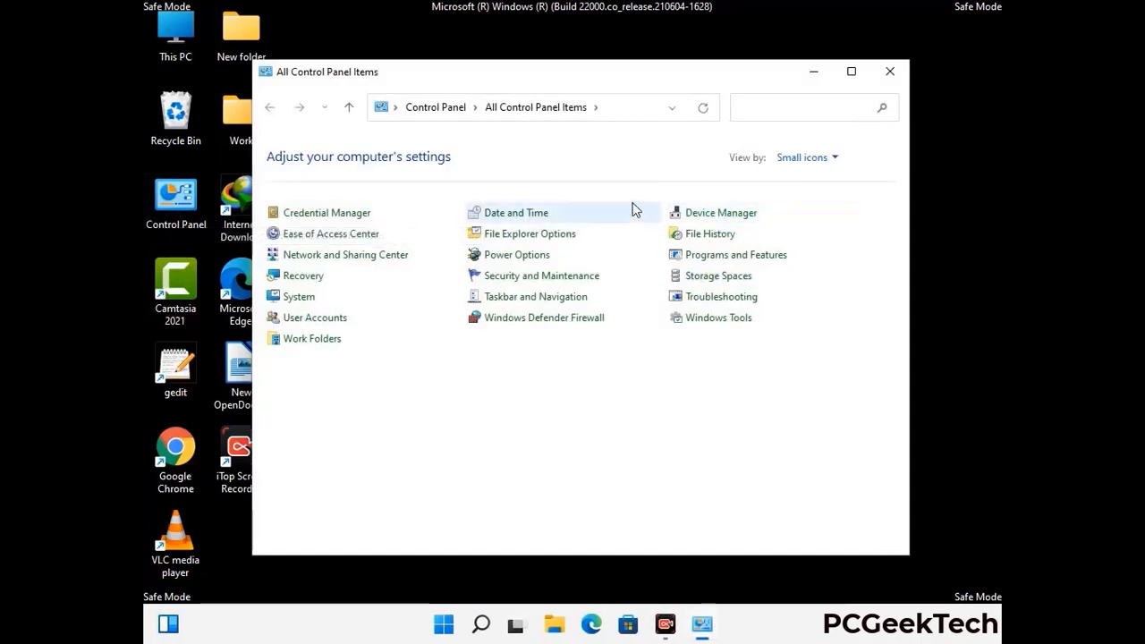
pyautogui.click(552, 238)
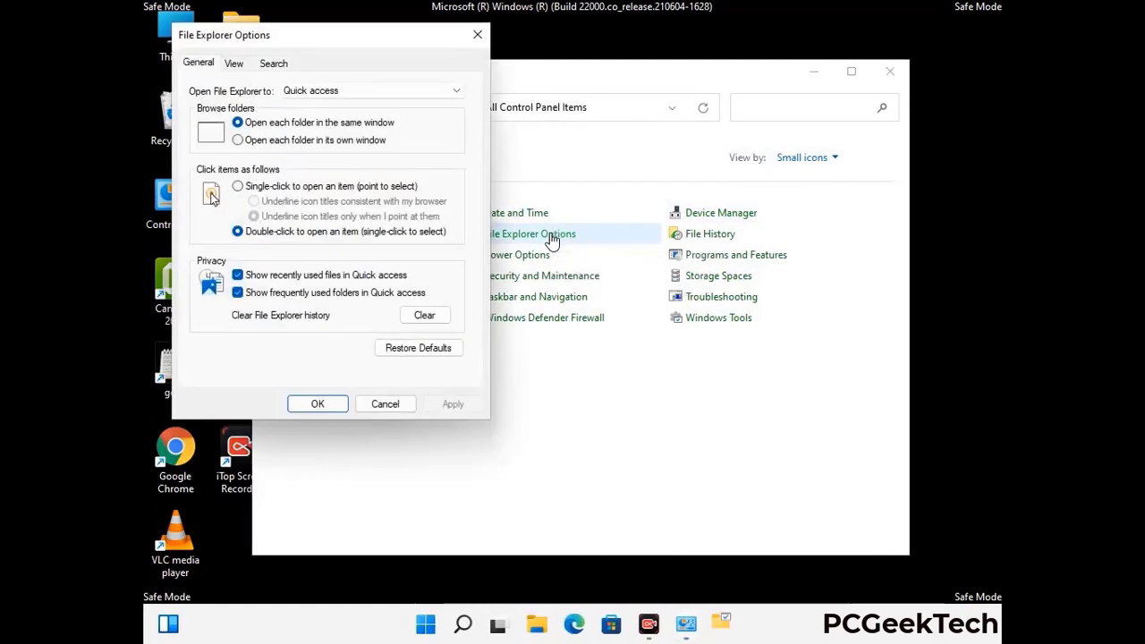
pyautogui.click(237, 64)
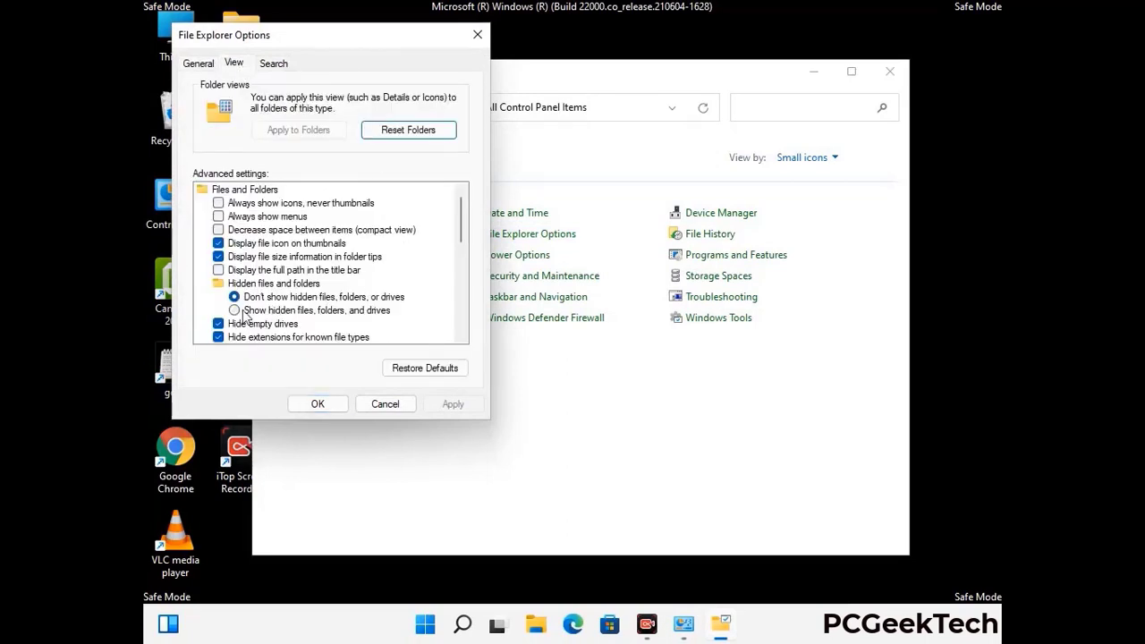
pyautogui.click(234, 311)
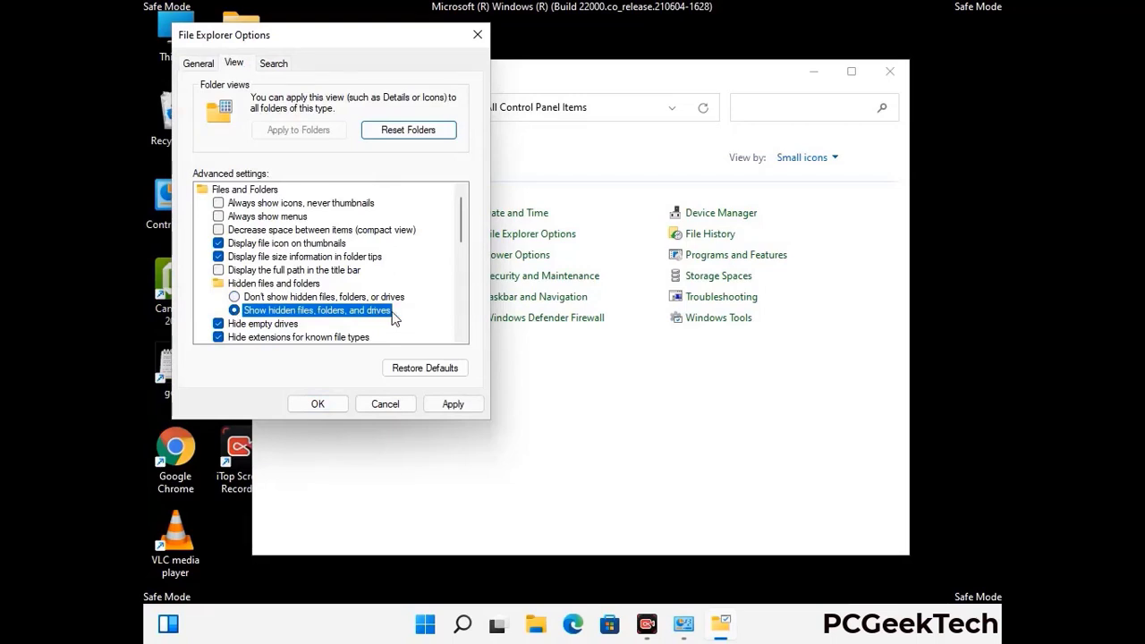
pyautogui.click(453, 405)
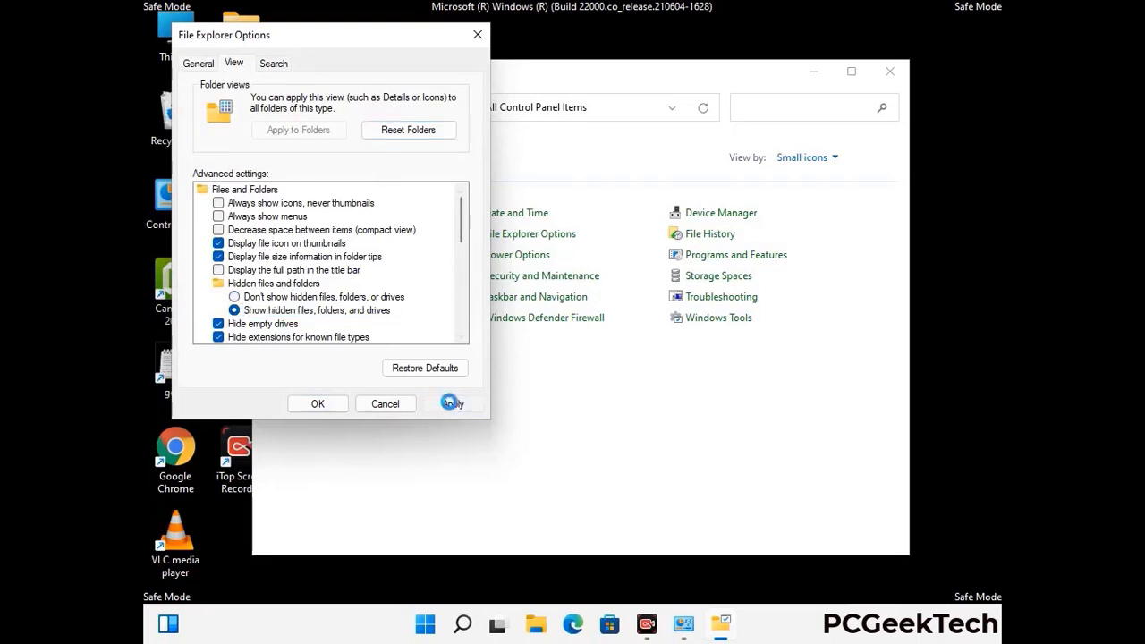
pyautogui.click(304, 406)
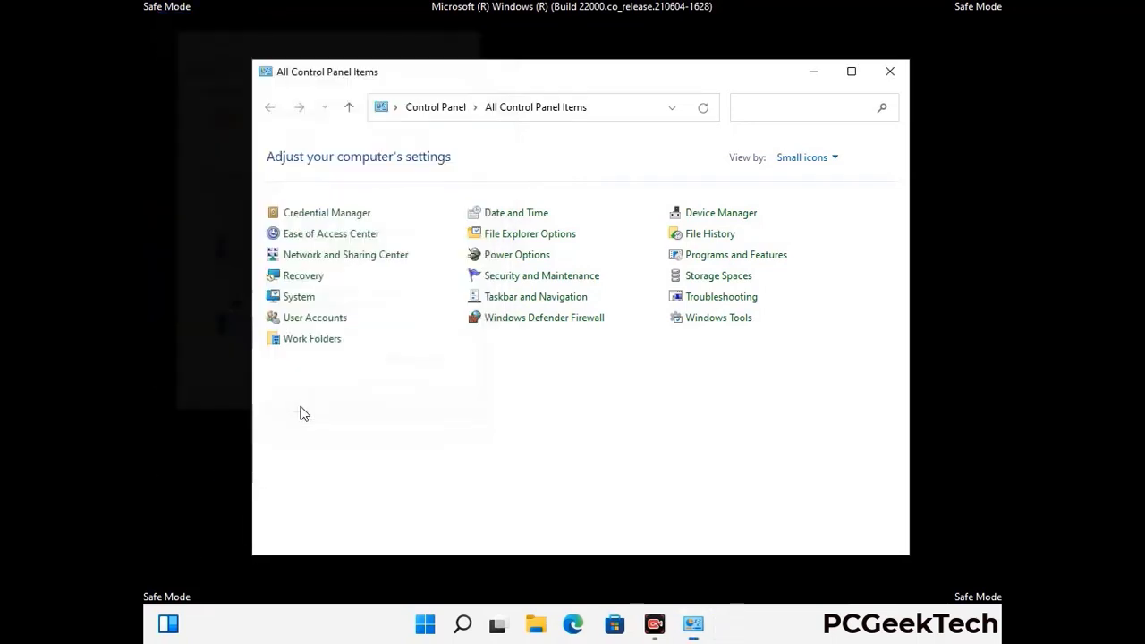
pyautogui.click(891, 71)
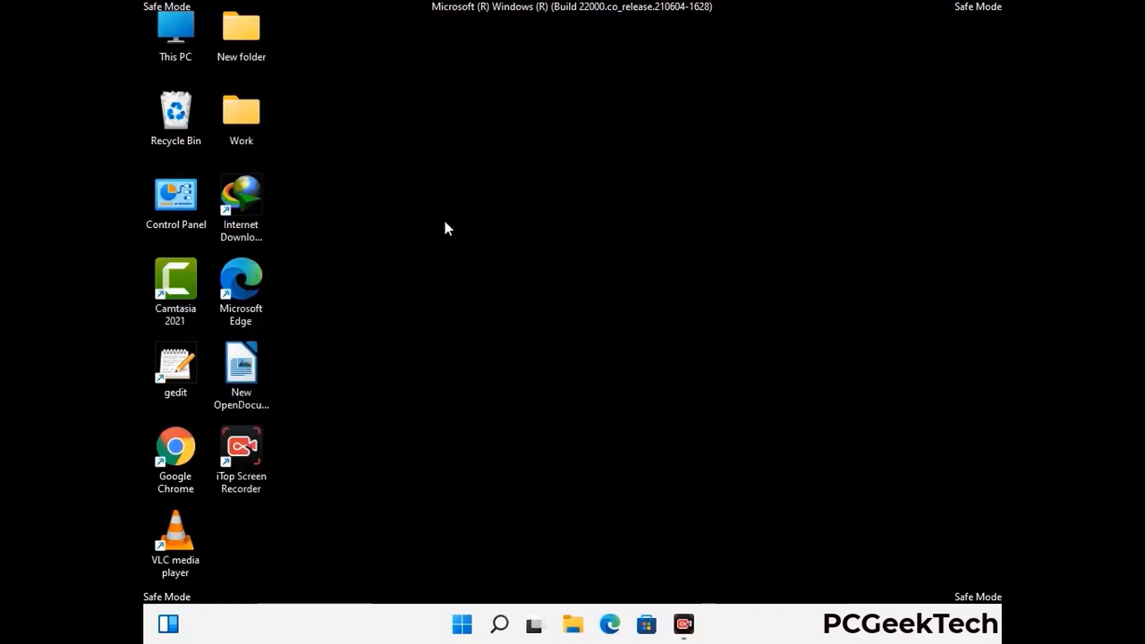
# Step: Browse to C:\Windows\System32\drivers\etc in File Explorer
pyautogui.doubleClick(170, 56)
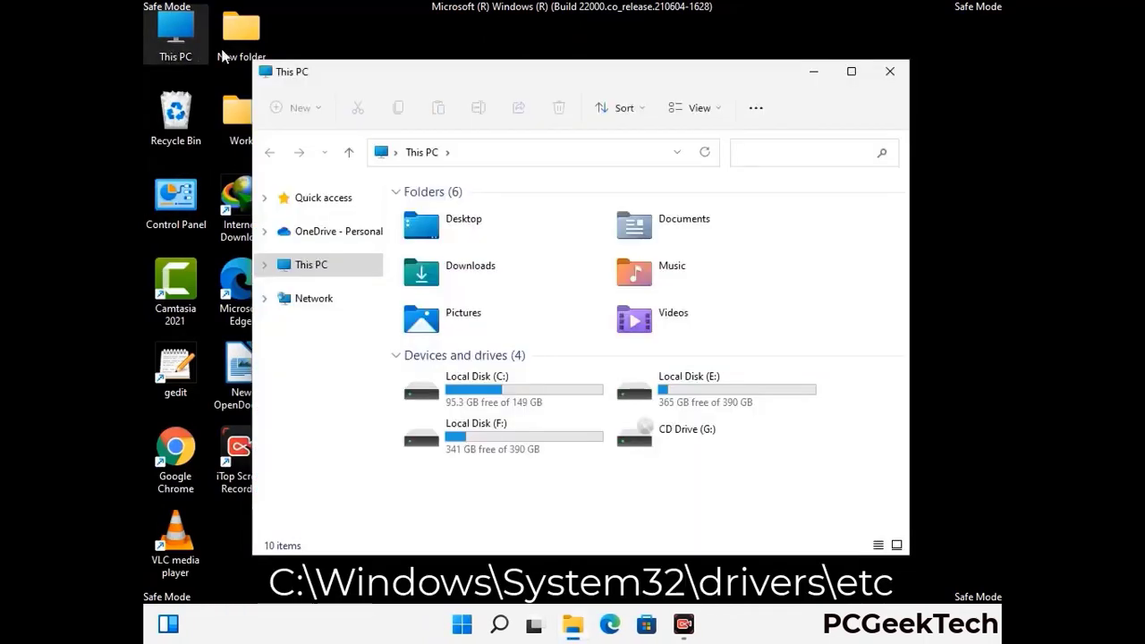
pyautogui.doubleClick(499, 393)
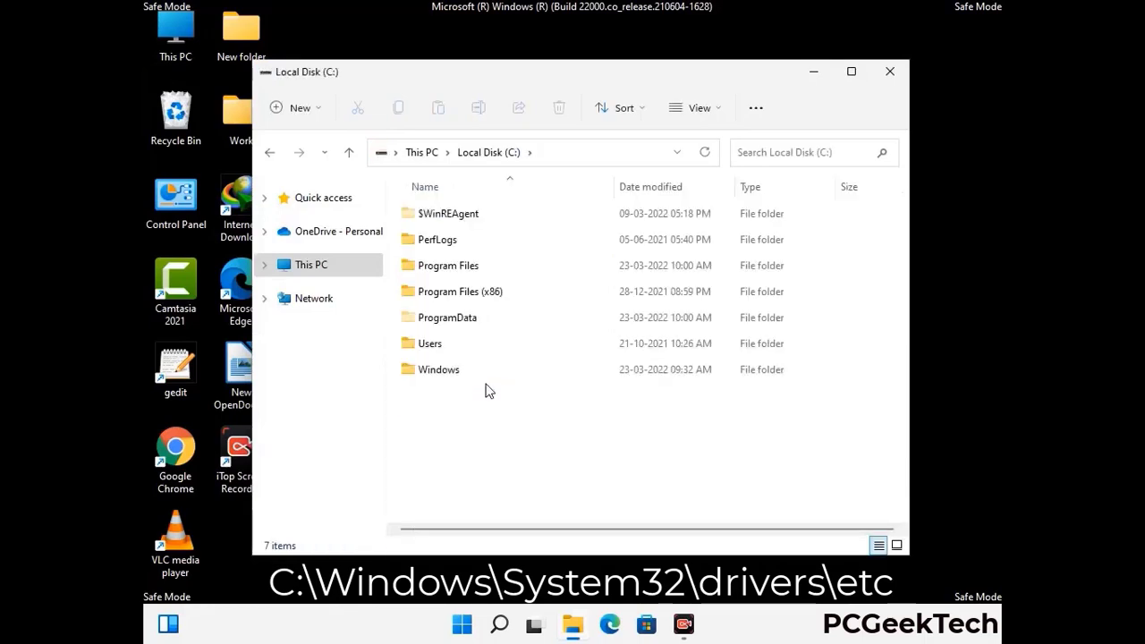
pyautogui.click(428, 378)
pyautogui.doubleClick(428, 378)
pyautogui.scroll(-5, 573, 383)
pyautogui.scroll(-12, 566, 386)
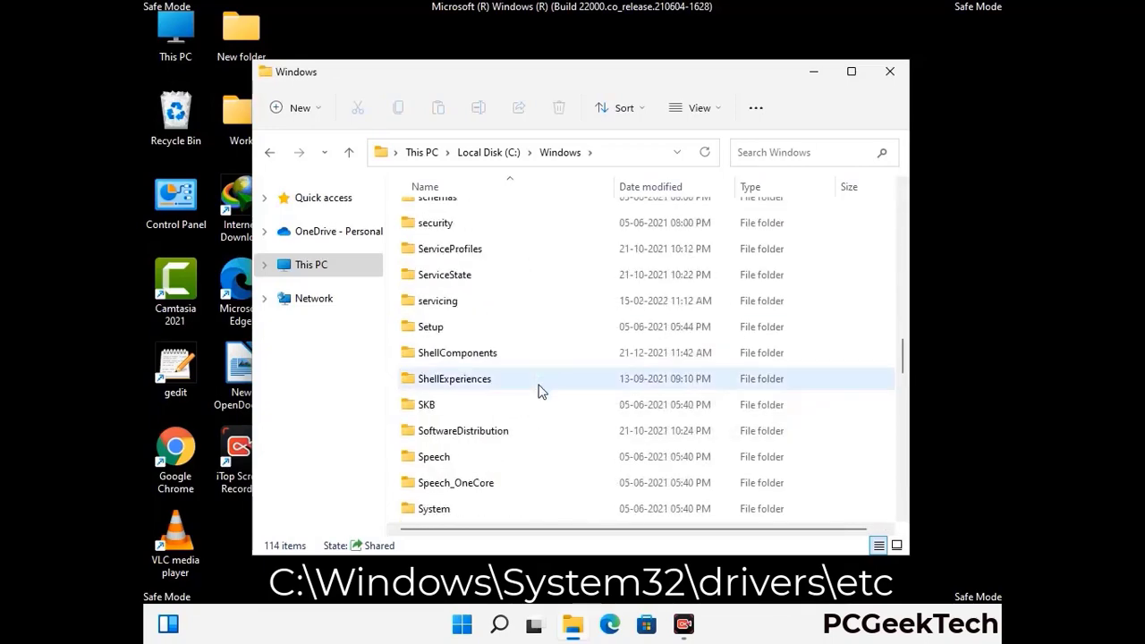
pyautogui.scroll(-2, 540, 391)
pyautogui.doubleClick(438, 379)
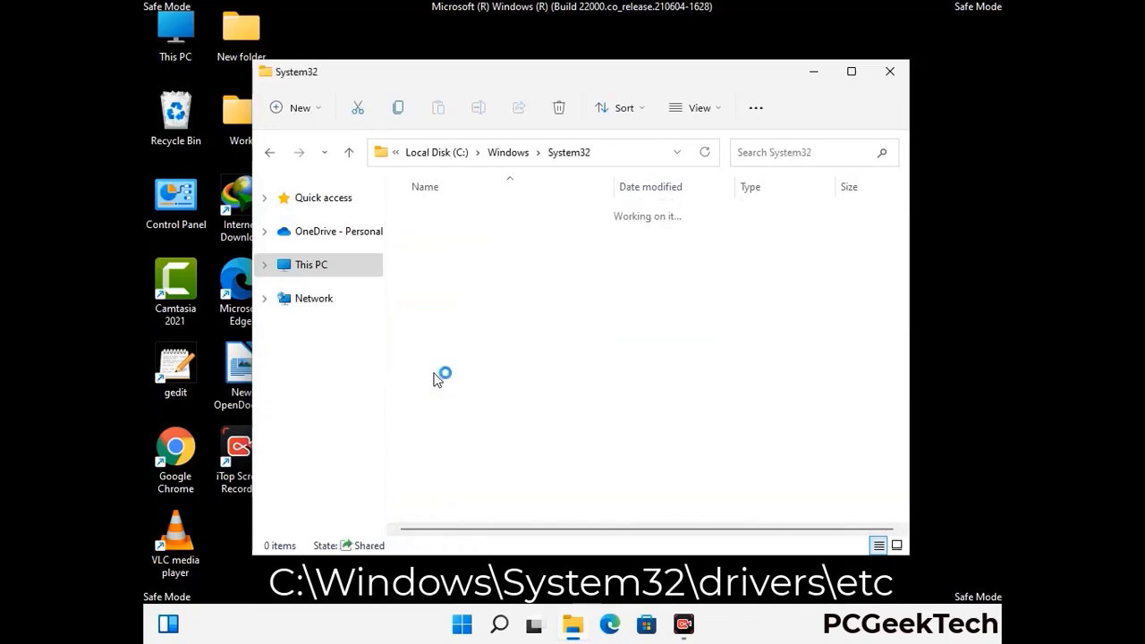
pyautogui.scroll(-5, 492, 390)
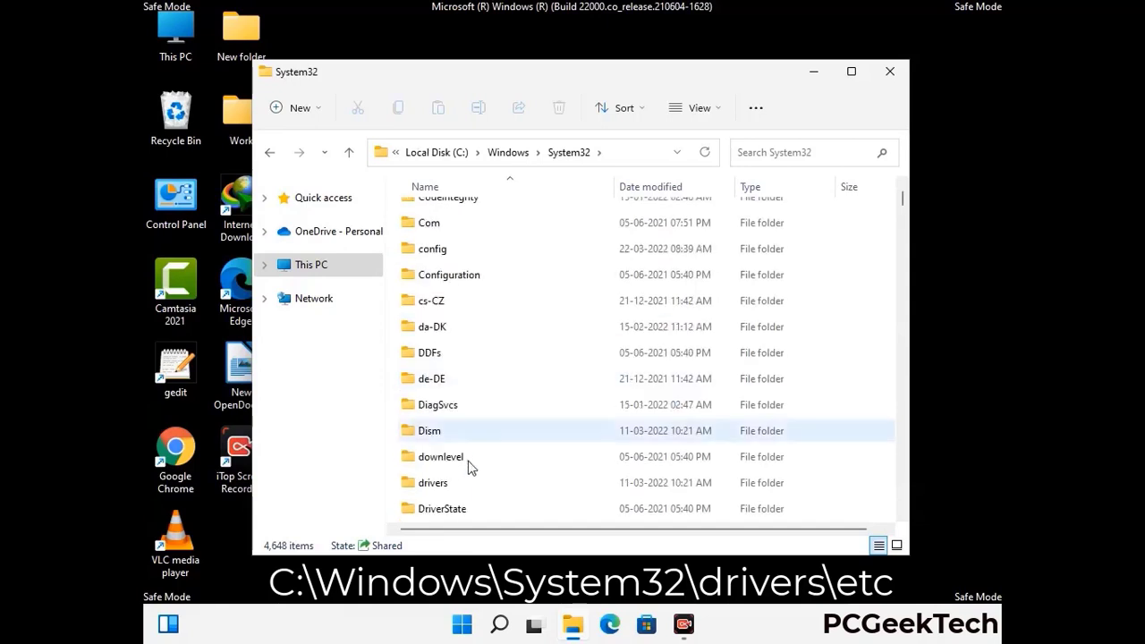
pyautogui.doubleClick(439, 485)
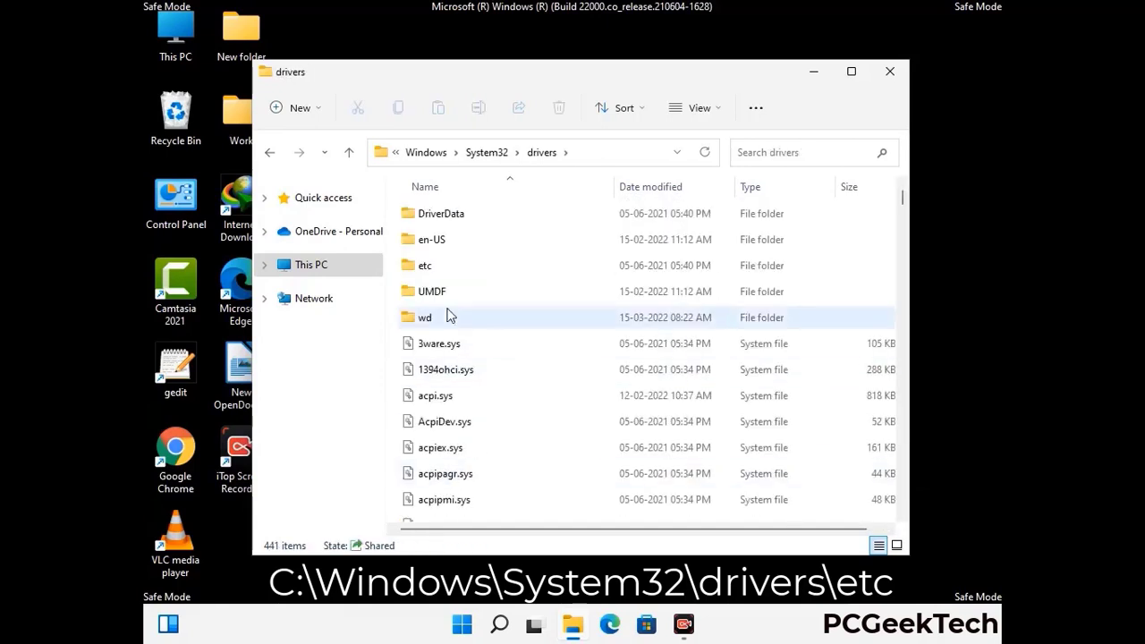
pyautogui.doubleClick(426, 266)
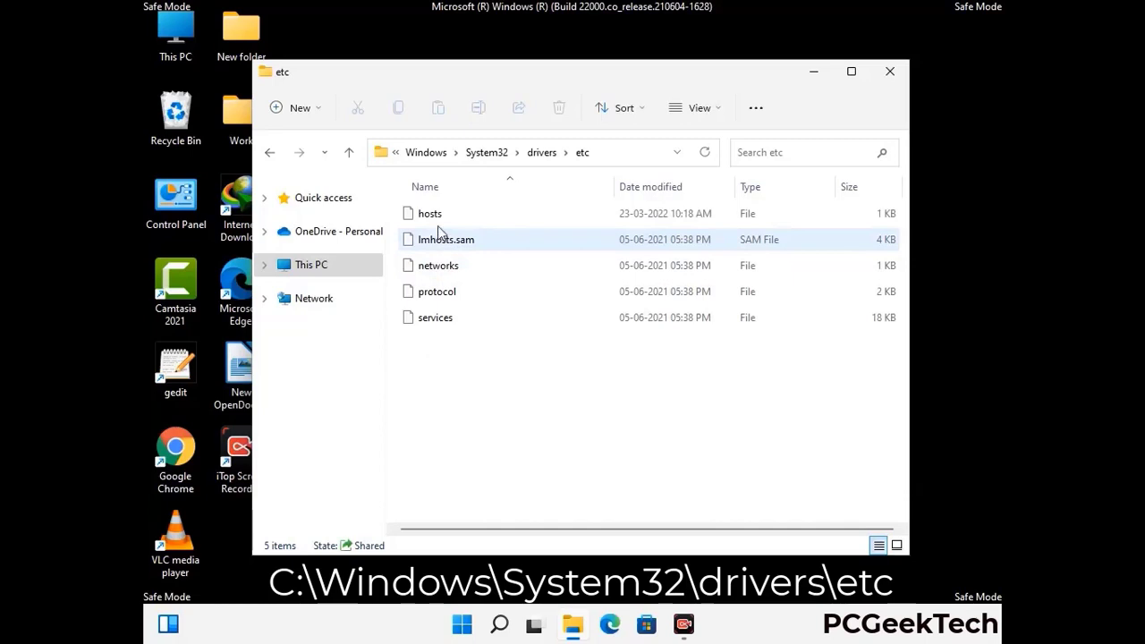
# Step: Open the hosts file with Notepad
pyautogui.click(434, 214)
pyautogui.doubleClick(438, 225)
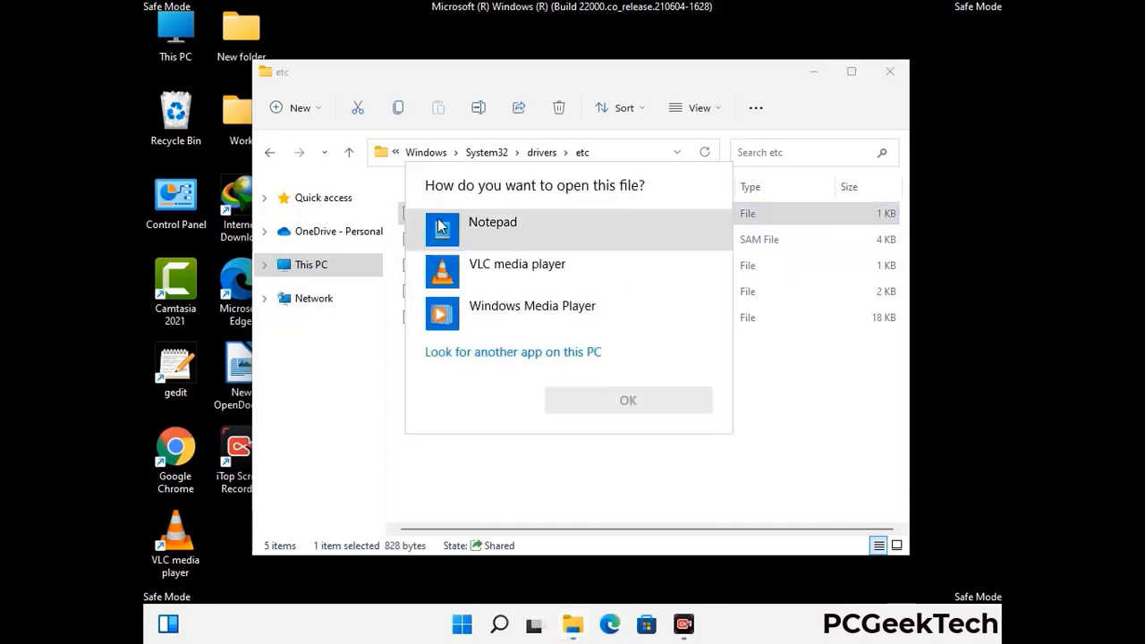
pyautogui.click(519, 226)
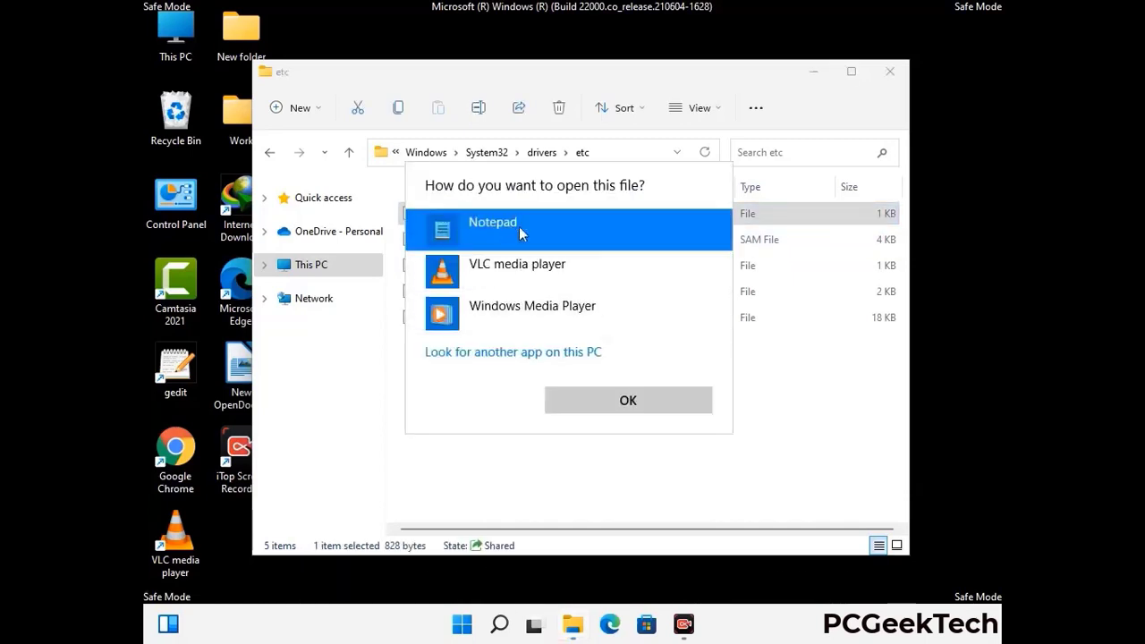
pyautogui.click(629, 402)
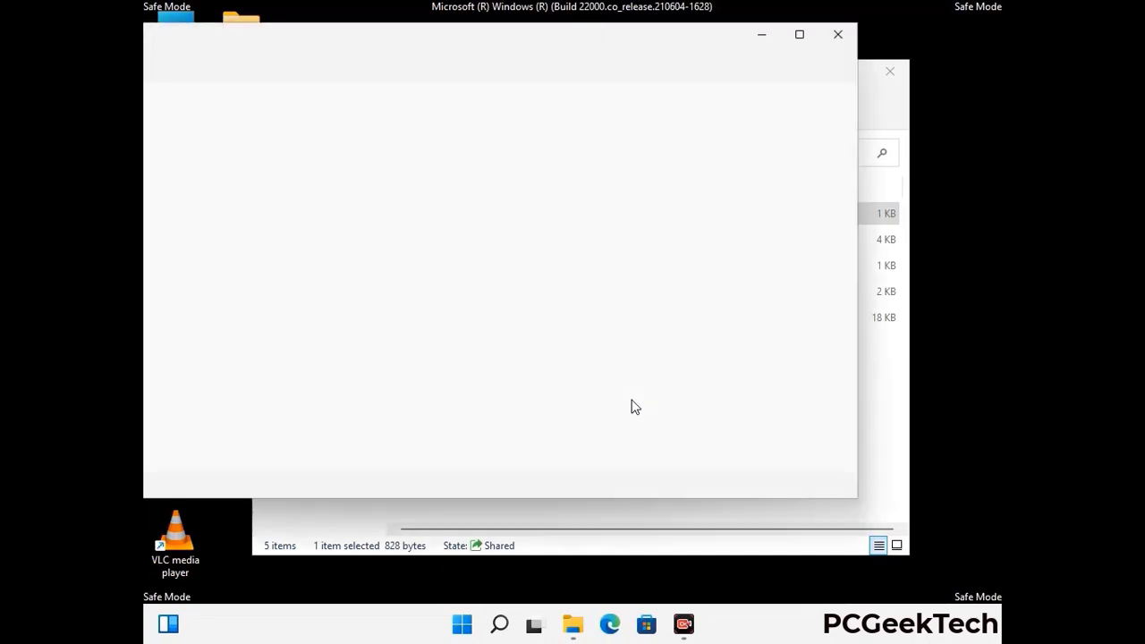
# Step: Add an empty line at the end of the hosts file and save it
pyautogui.moveTo(435, 47); pyautogui.dragTo(598, 51)
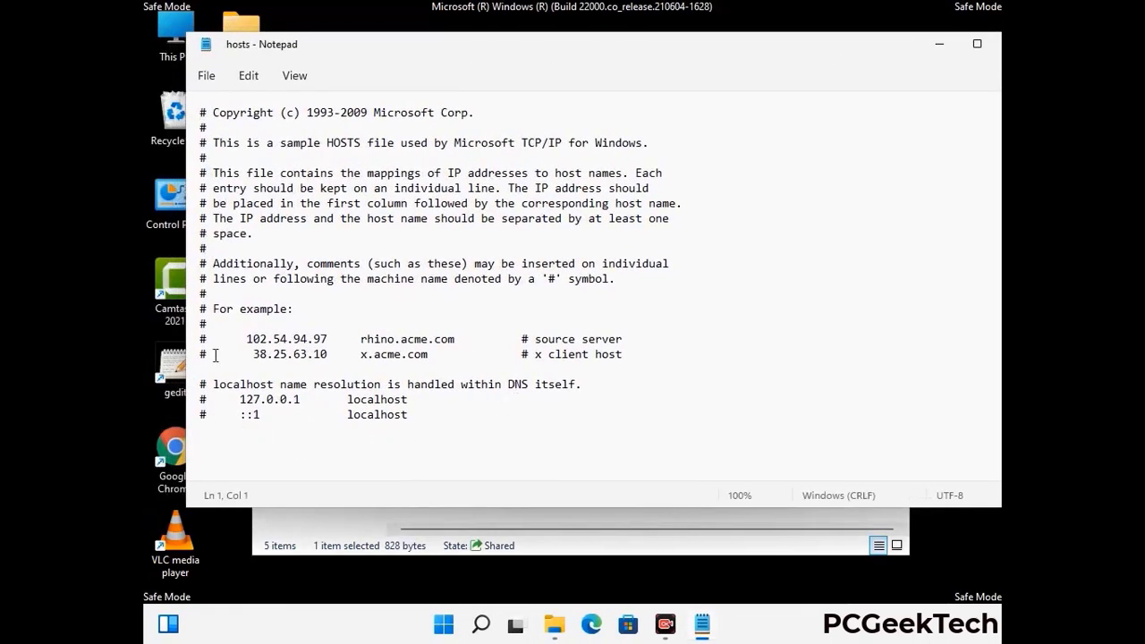
pyautogui.click(428, 420)
pyautogui.press('Return')
pyautogui.scroll(-1, 429, 358)
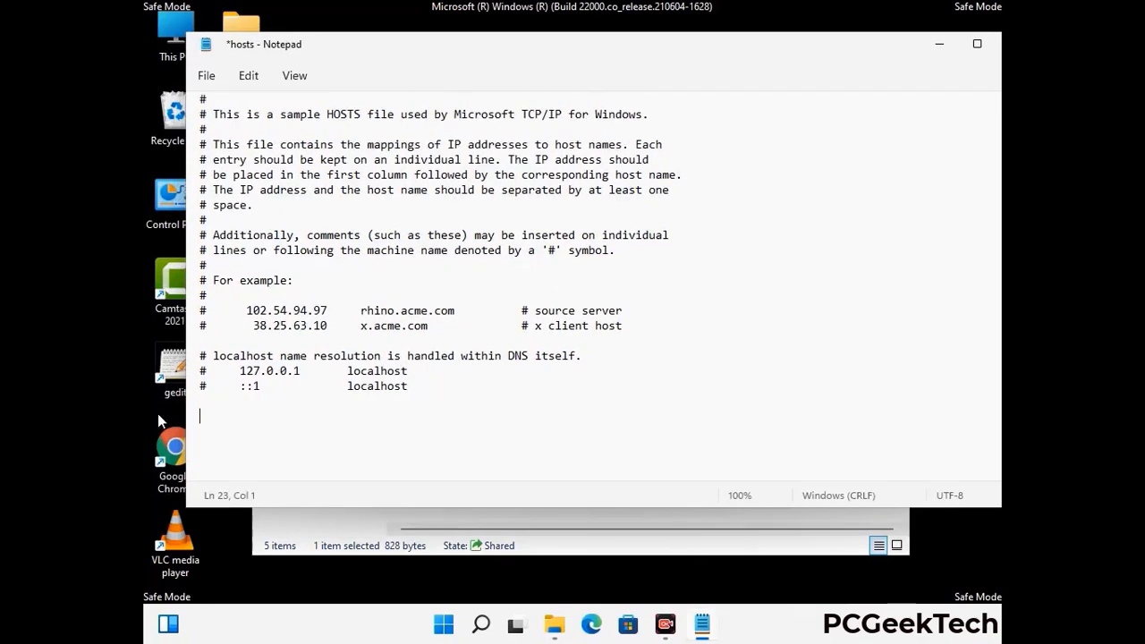
pyautogui.click(205, 76)
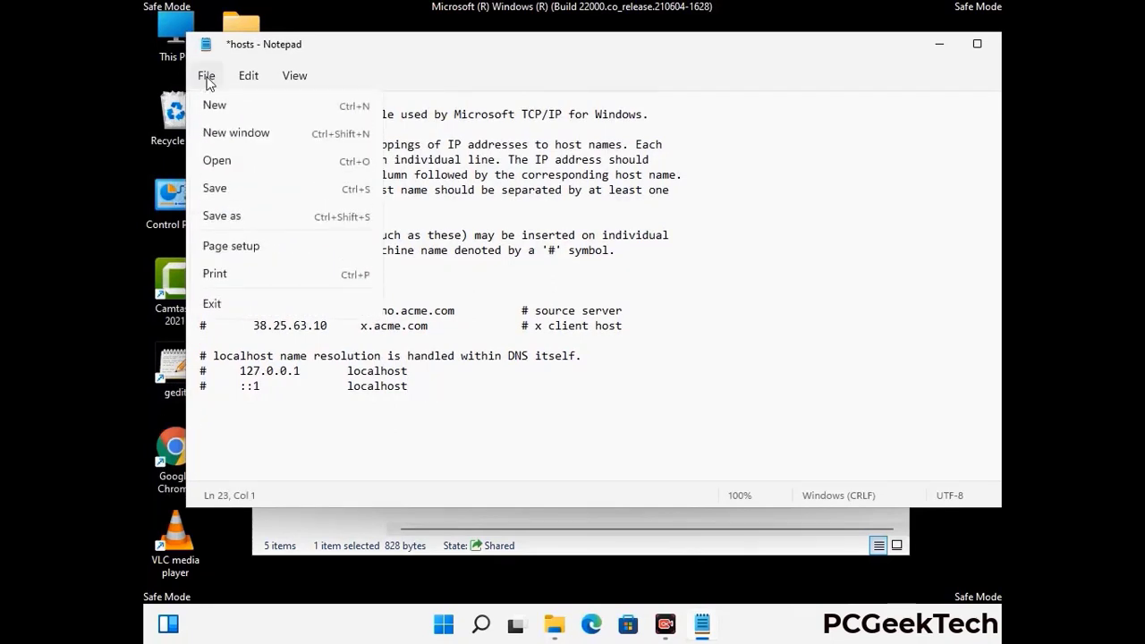
pyautogui.click(215, 190)
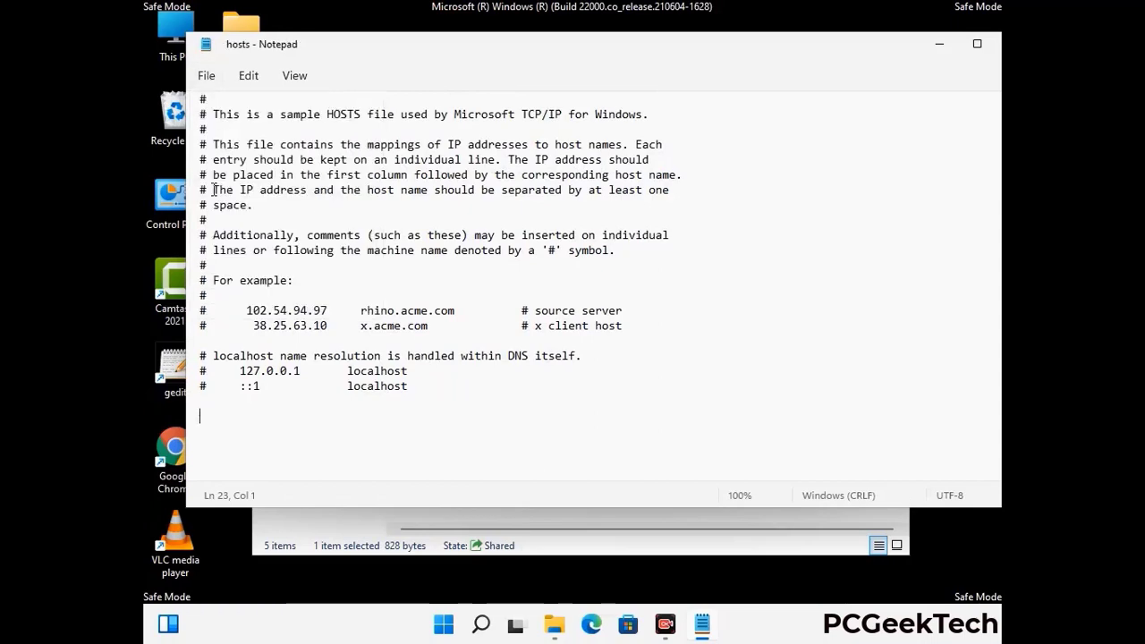
# Step: Close Notepad and the etc folder window
pyautogui.moveTo(863, 50); pyautogui.dragTo(732, 50)
pyautogui.click(882, 50)
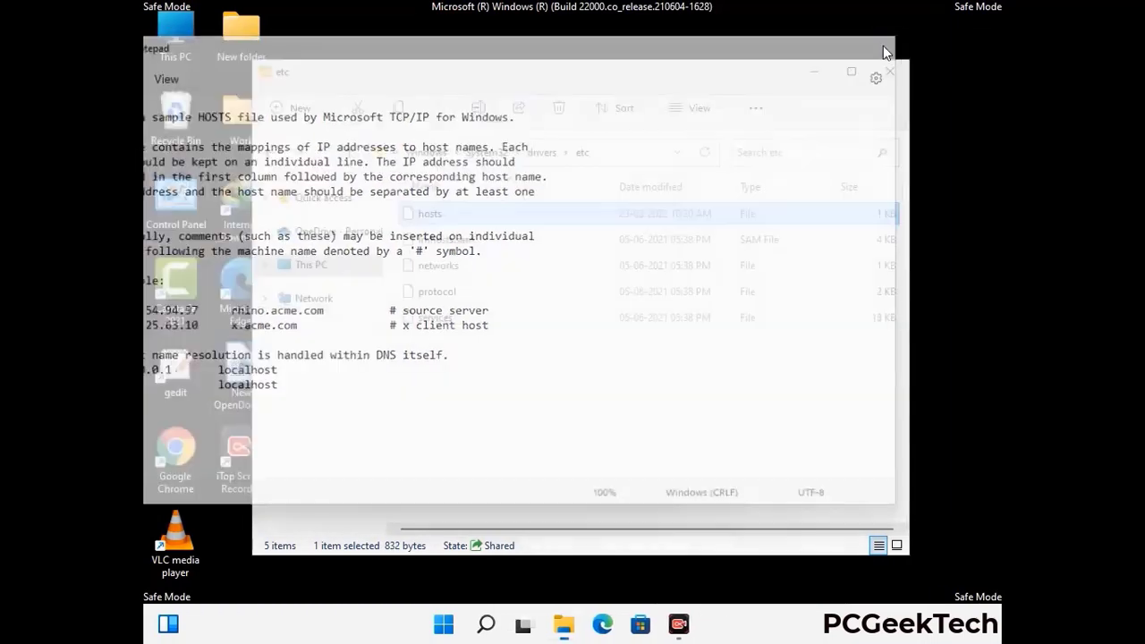
pyautogui.click(891, 71)
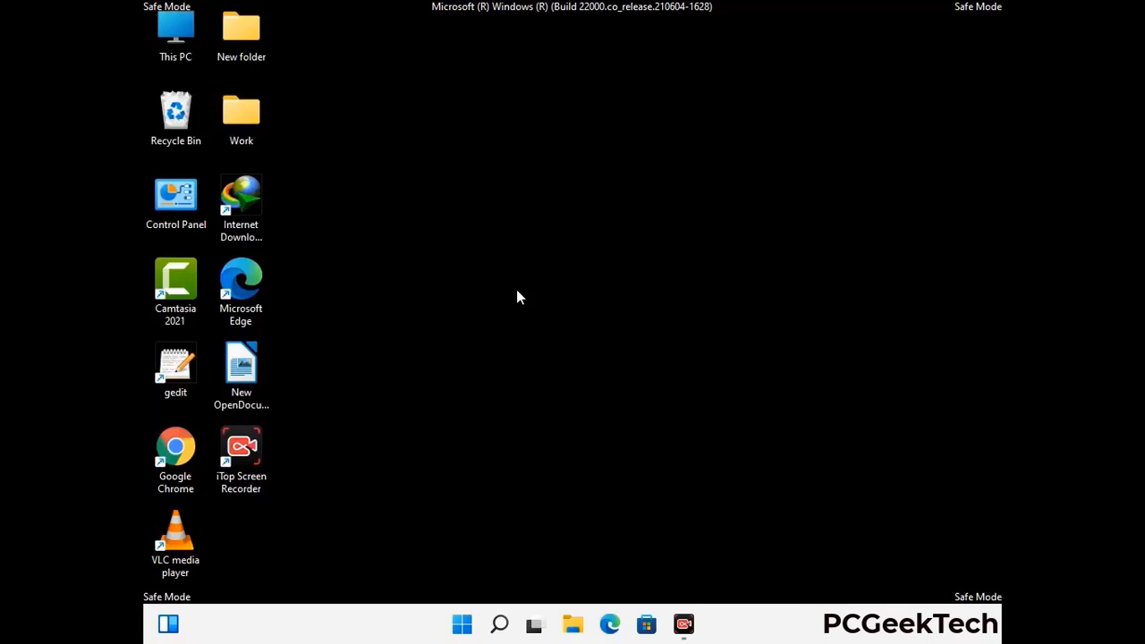
# Step: Open %appdata% from Run, delete the Zoom folder in AppData\Roaming, and close the window
pyautogui.press('super+r')
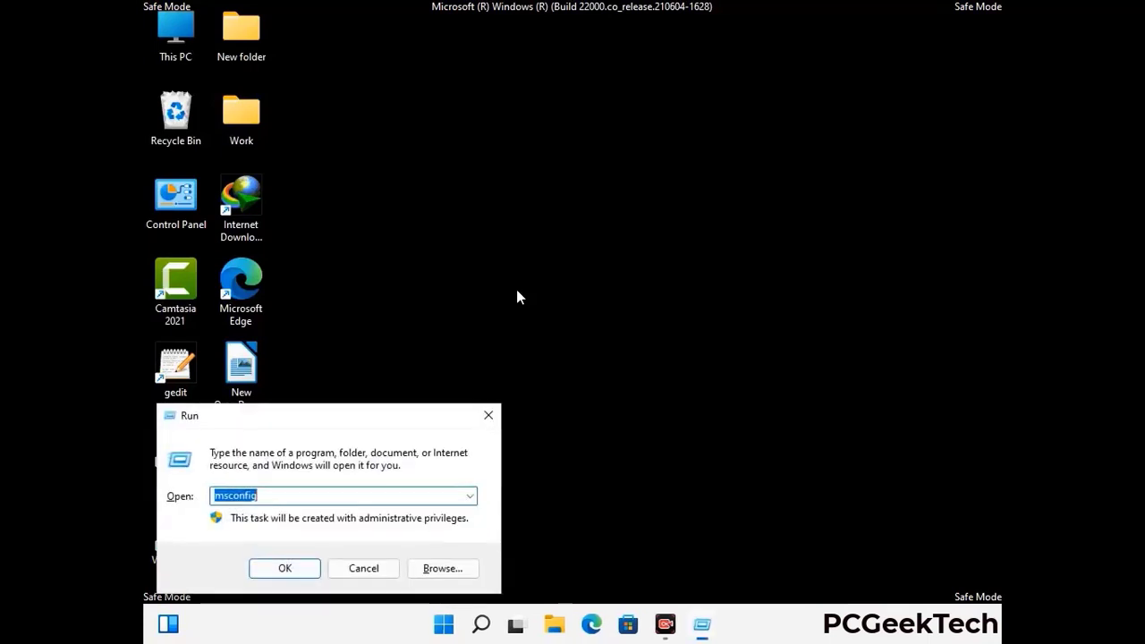
pyautogui.moveTo(327, 412); pyautogui.dragTo(534, 178)
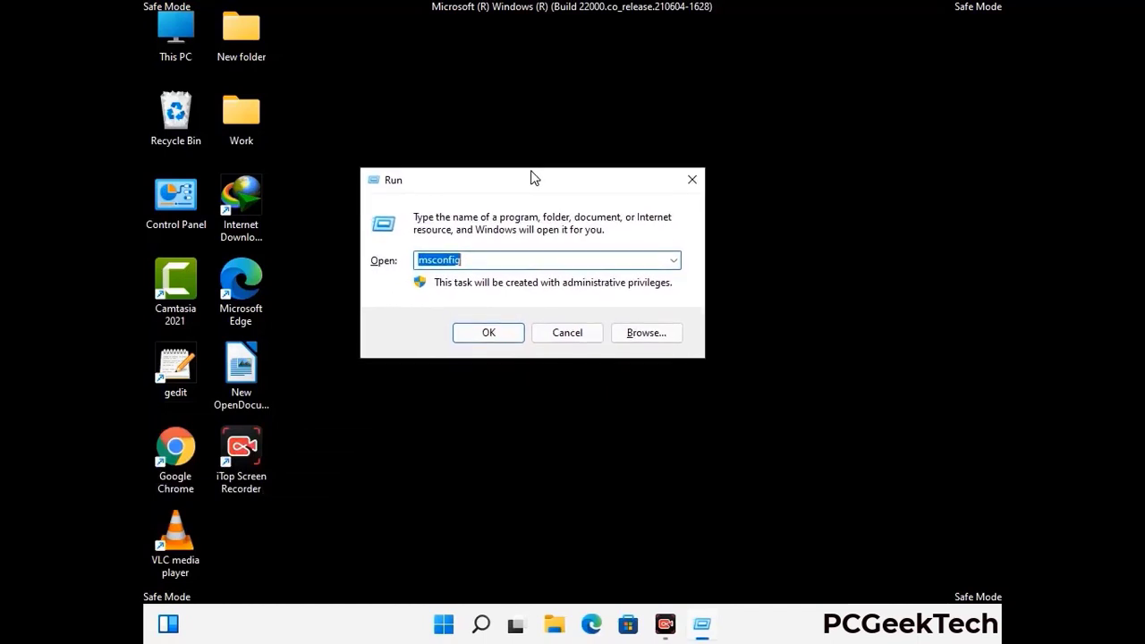
pyautogui.write('%')
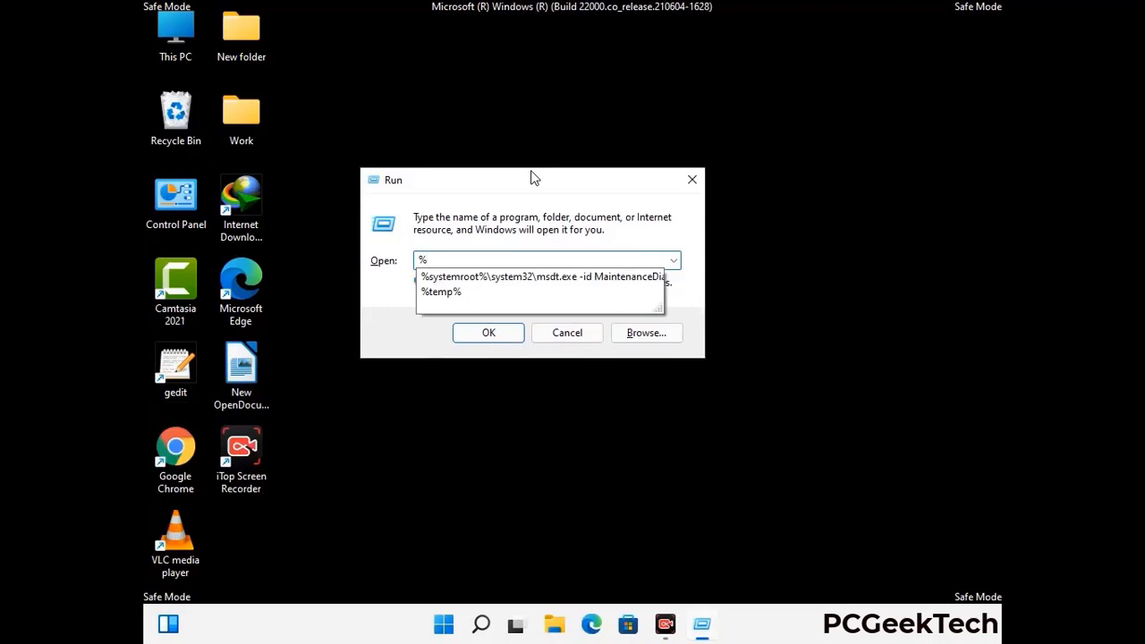
pyautogui.write('appdata%')
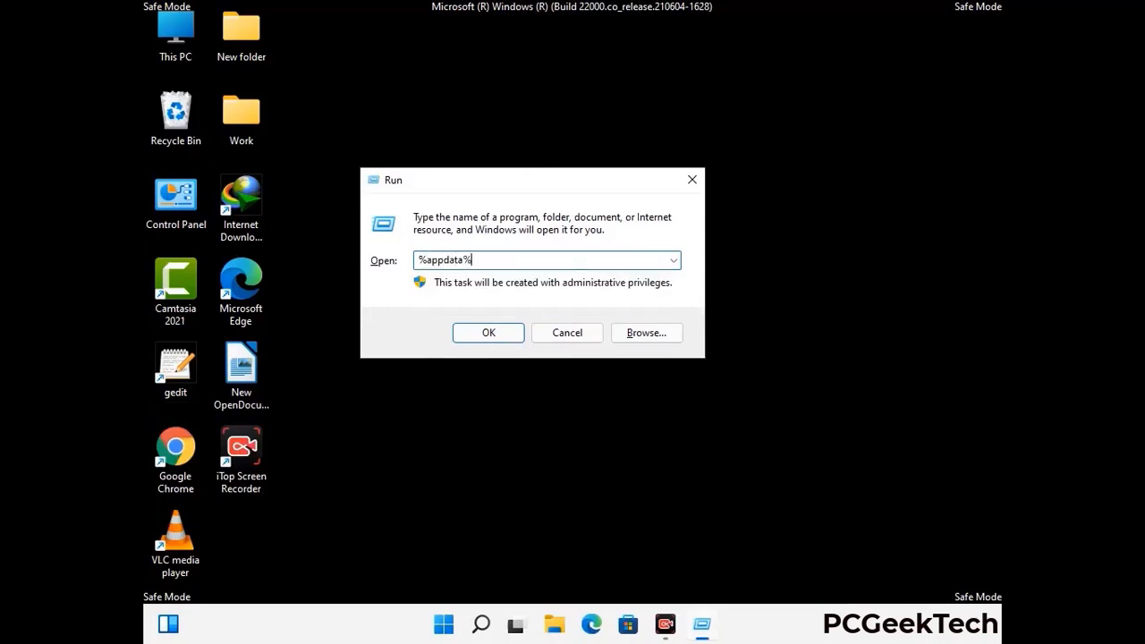
pyautogui.press('Return')
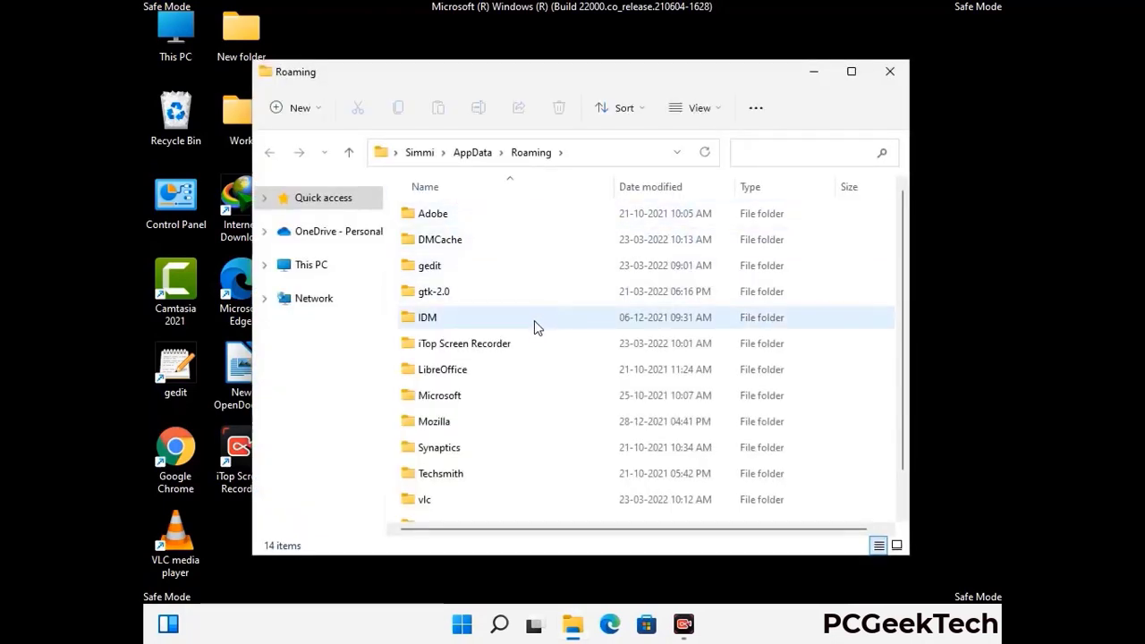
pyautogui.scroll(-1, 537, 322)
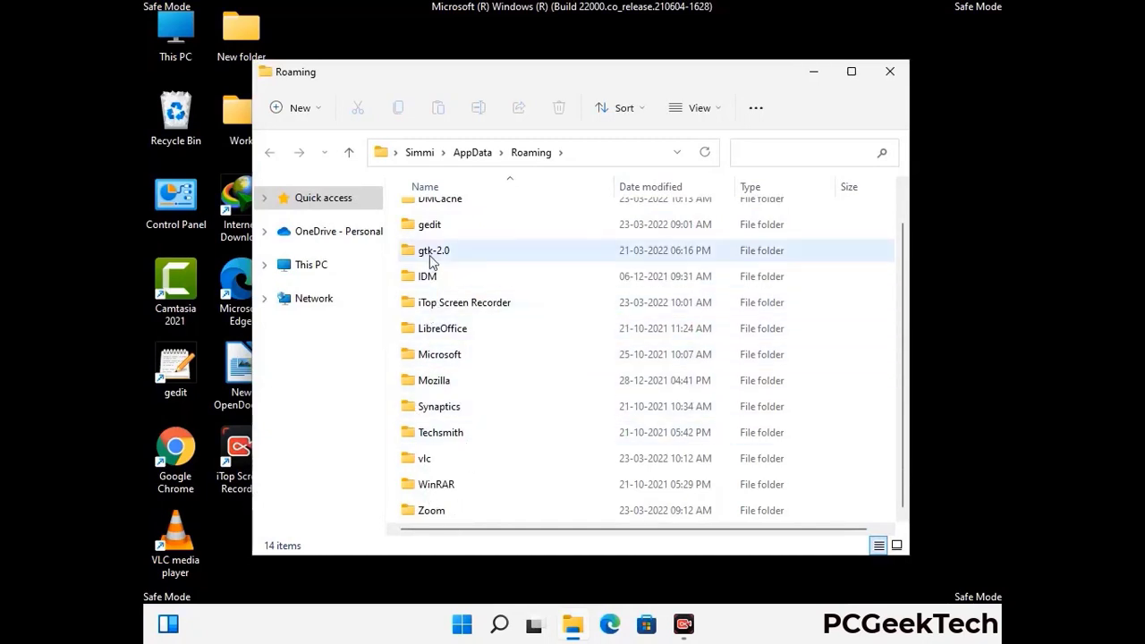
pyautogui.scroll(1, 424, 285)
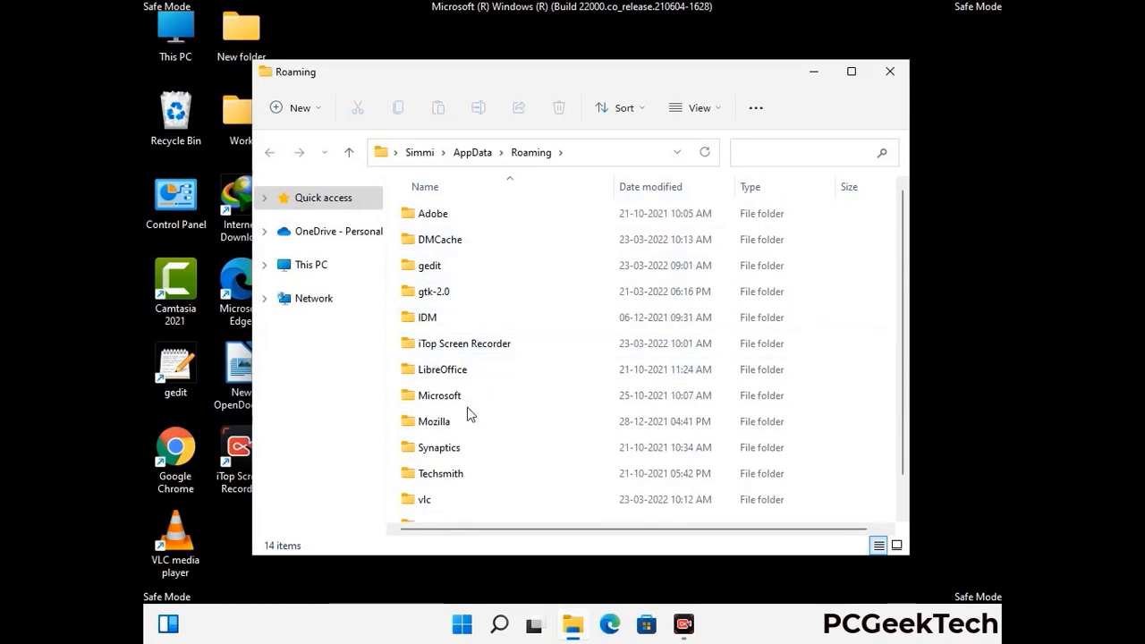
pyautogui.scroll(-1, 462, 452)
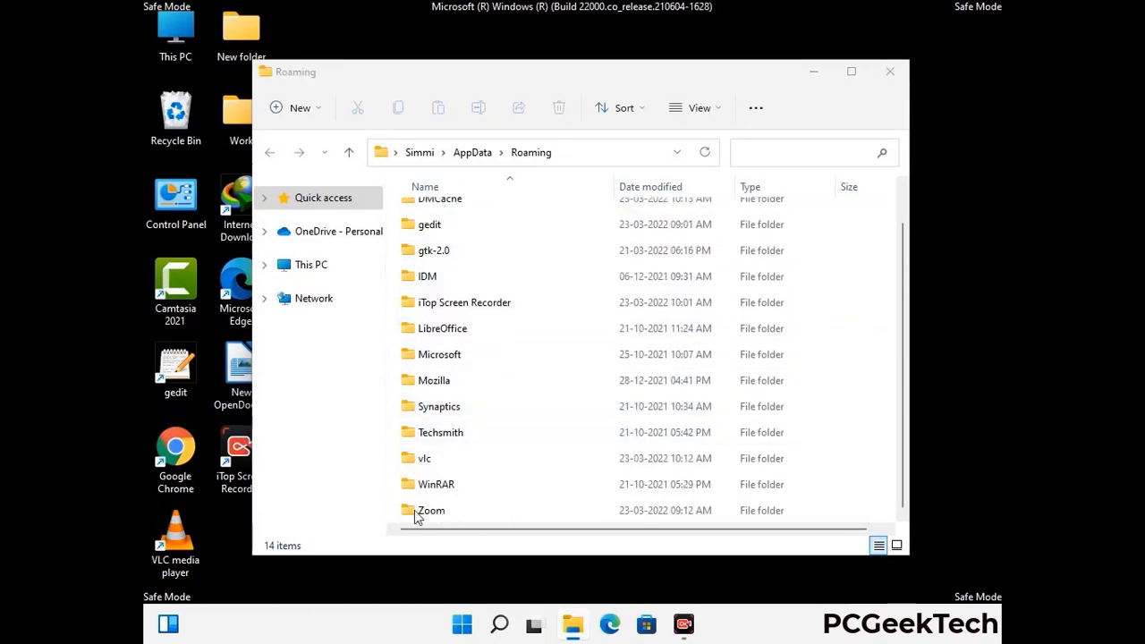
pyautogui.click(641, 505)
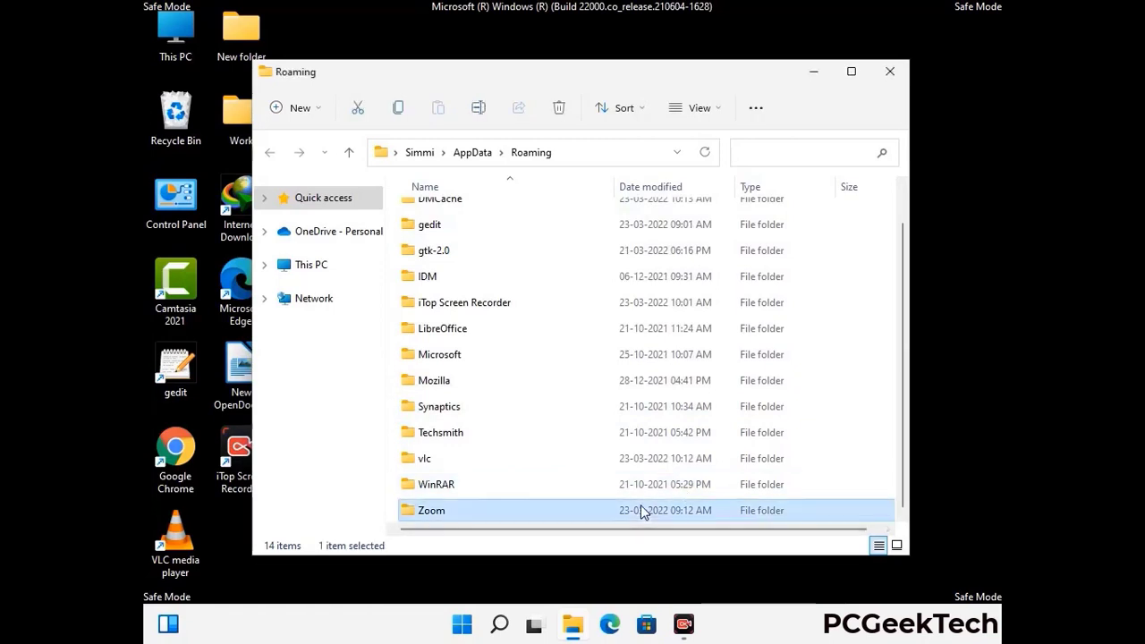
pyautogui.click(559, 108)
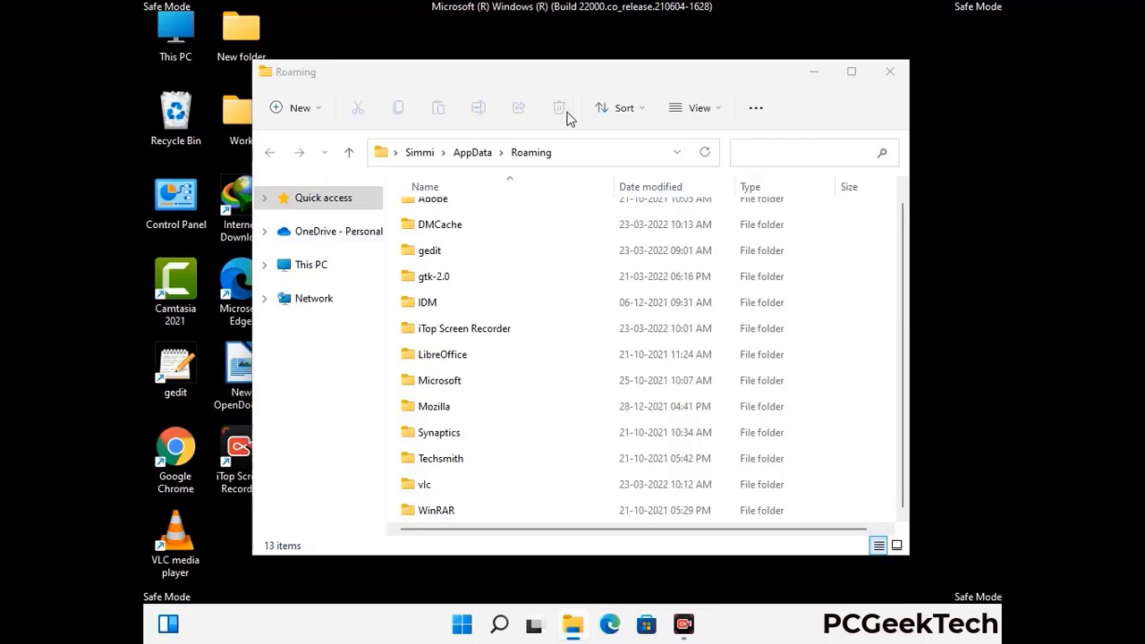
pyautogui.click(889, 73)
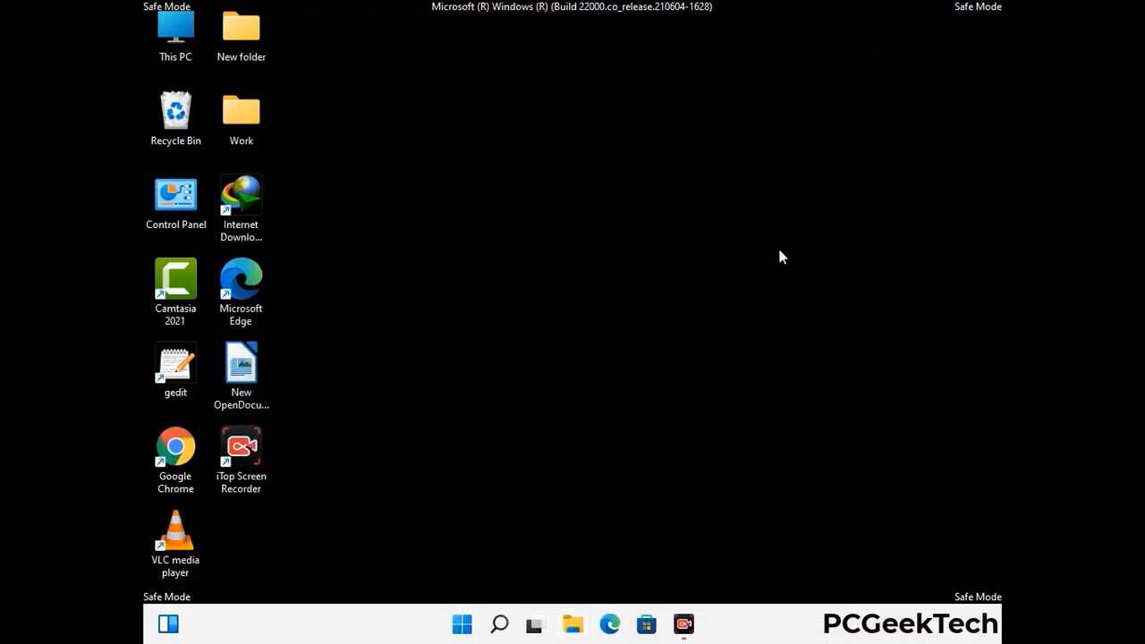
# Step: Open %LocalAppData% from Run, delete the Mozilla folder in AppData\Local, and close the window
pyautogui.press('super+r')
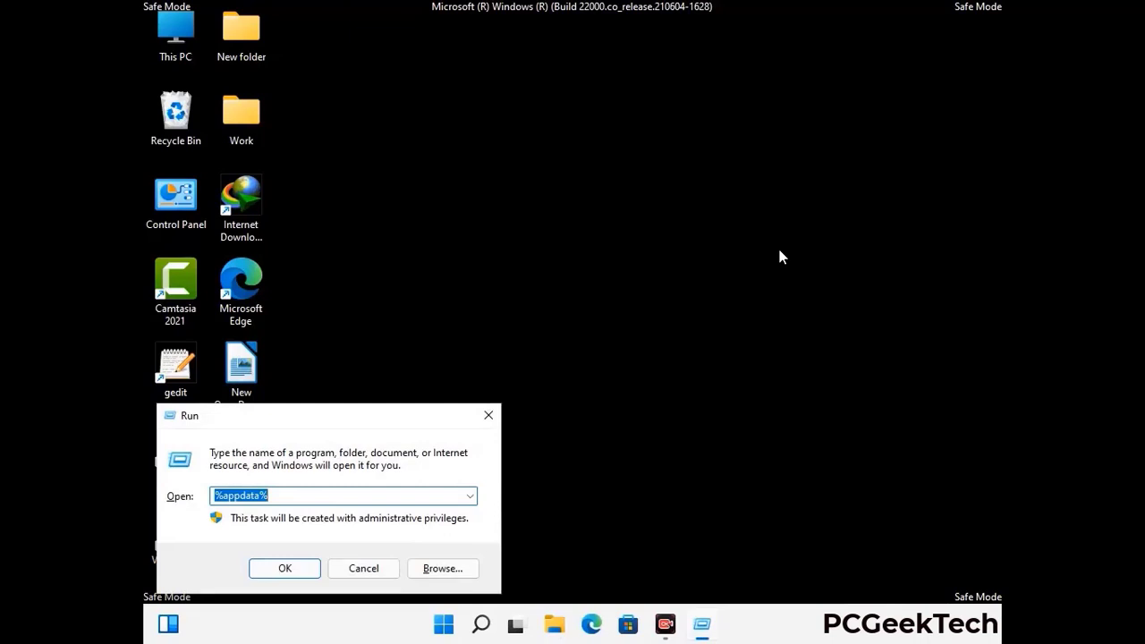
pyautogui.moveTo(358, 430); pyautogui.dragTo(601, 227)
pyautogui.write('%Local')
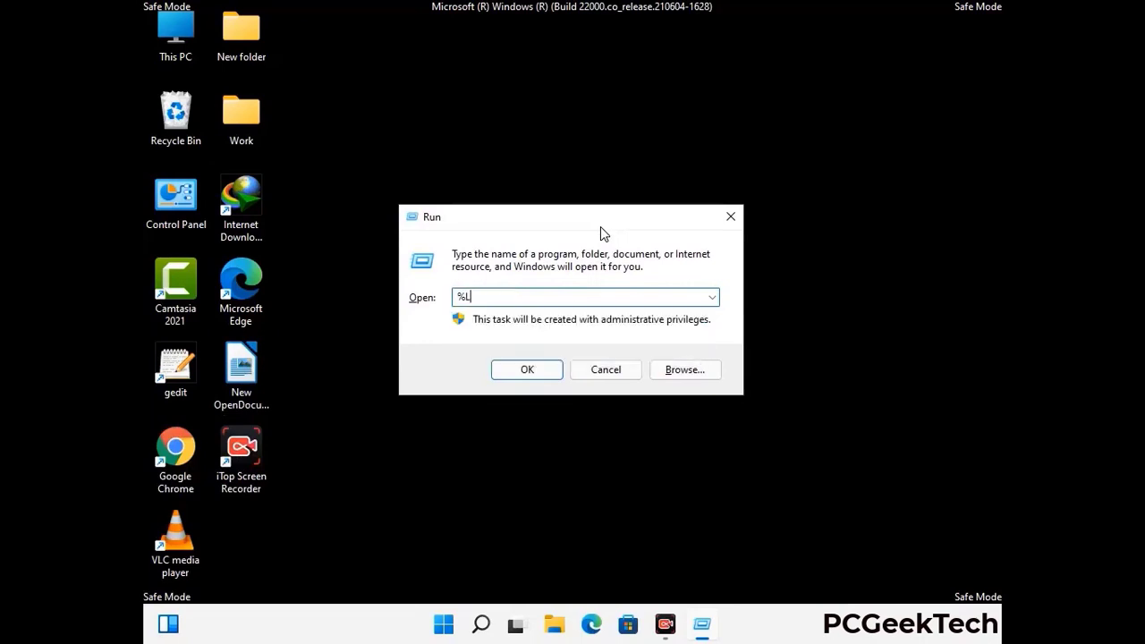
pyautogui.write('App')
pyautogui.press('Return')
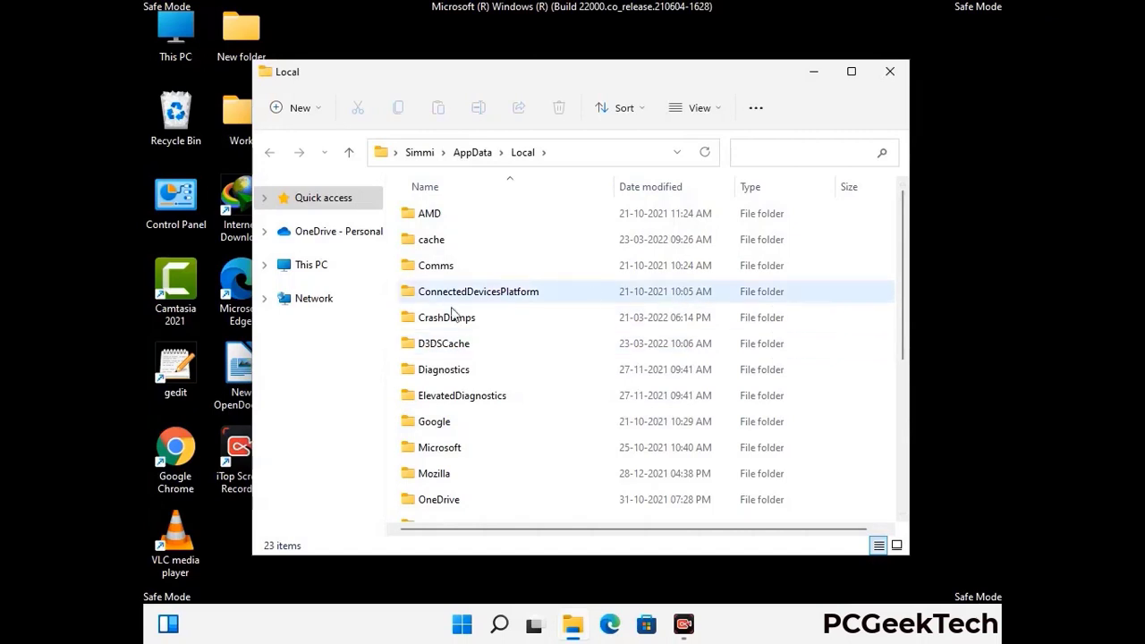
pyautogui.scroll(-2, 478, 403)
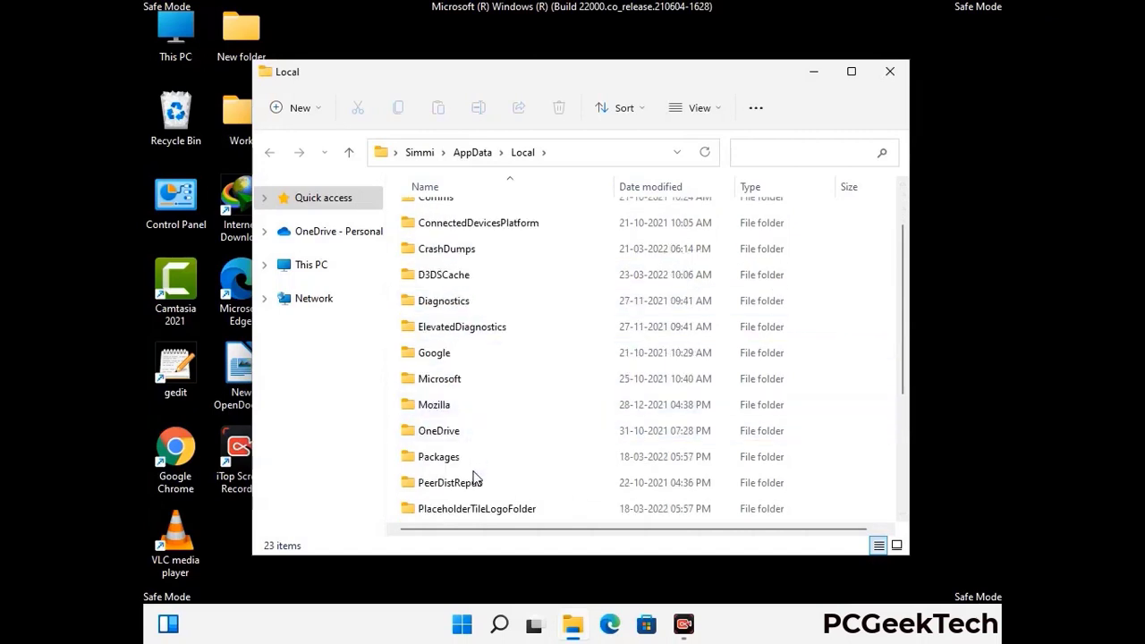
pyautogui.click(447, 409)
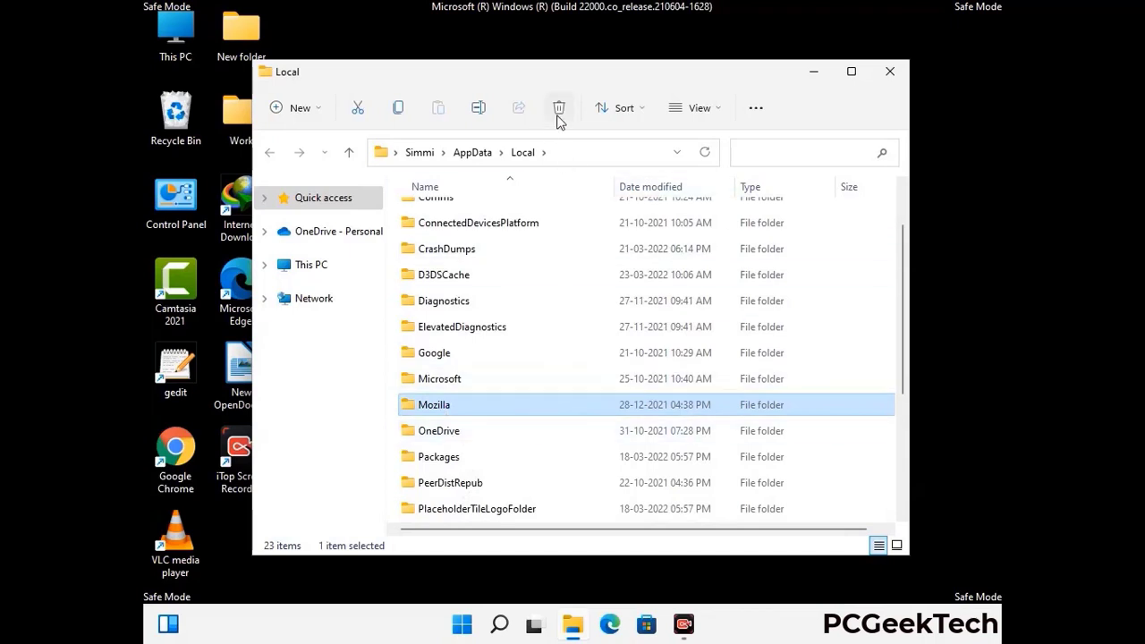
pyautogui.press('Tab')
pyautogui.click(558, 112)
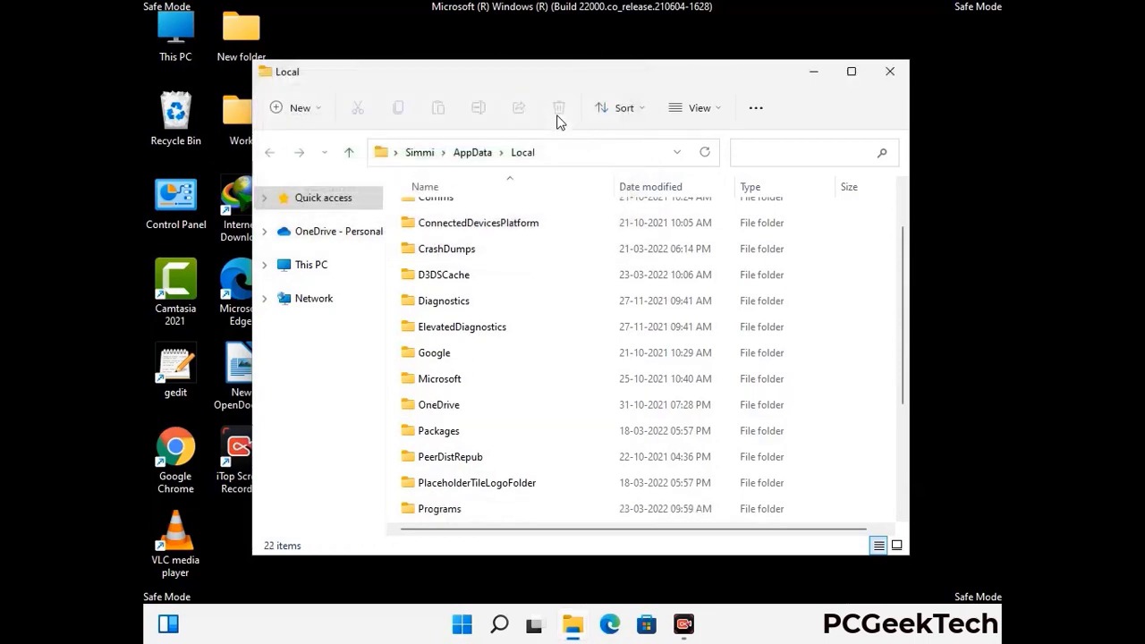
pyautogui.click(891, 78)
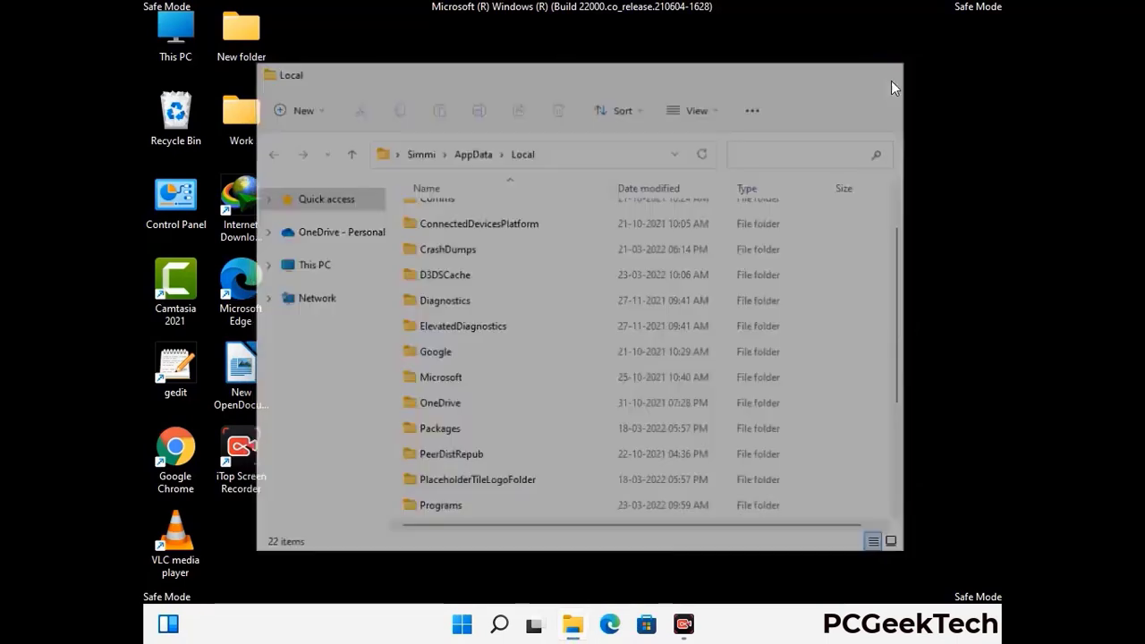
# Step: Open %ProgramData% from Run, delete its Mozilla folder, and close the window
pyautogui.press('super+r')
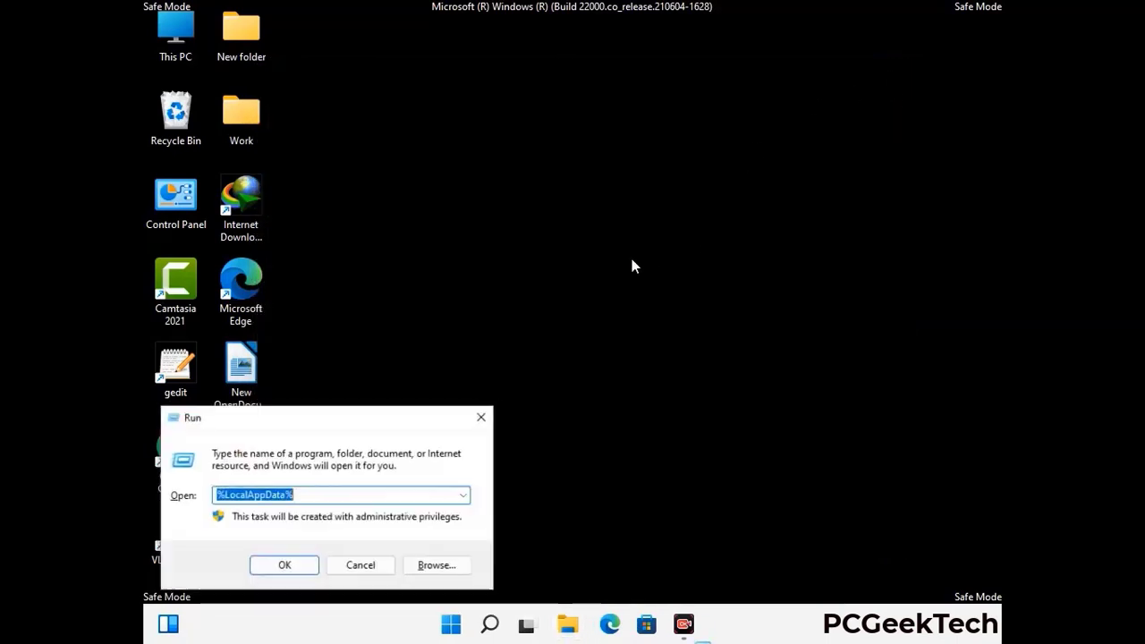
pyautogui.moveTo(291, 424); pyautogui.dragTo(523, 235)
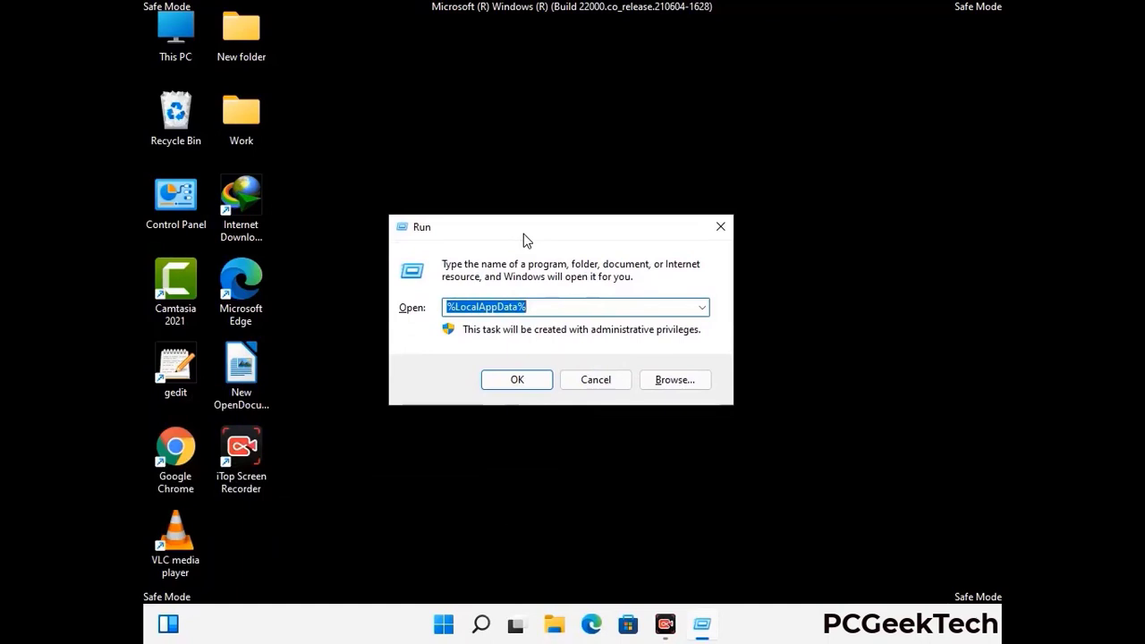
pyautogui.write('%')
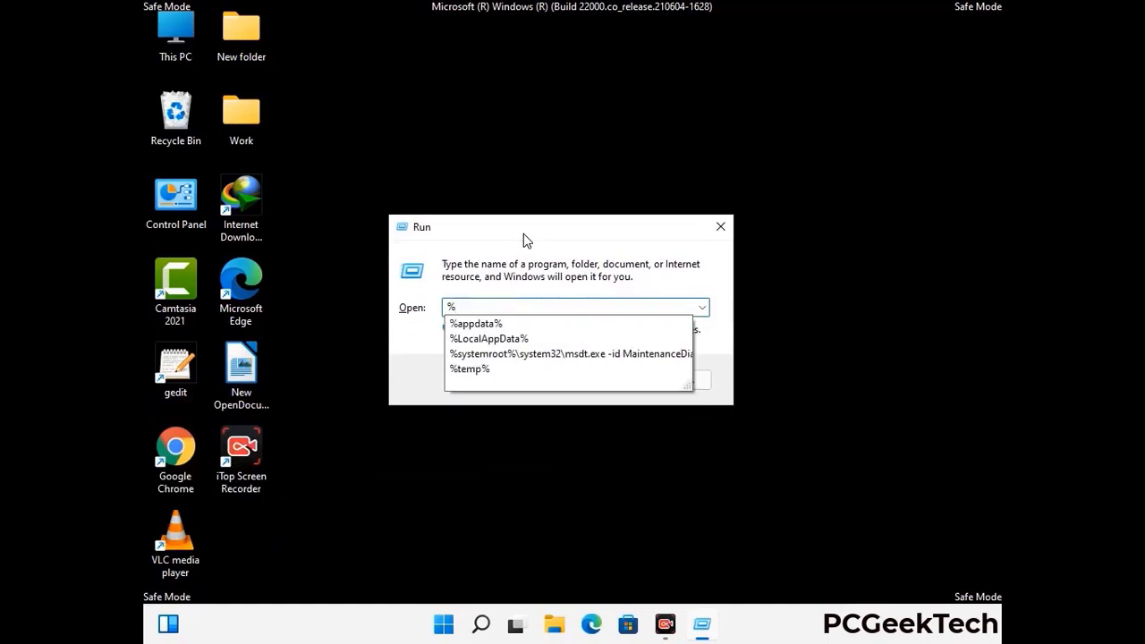
pyautogui.write('ProgramData%')
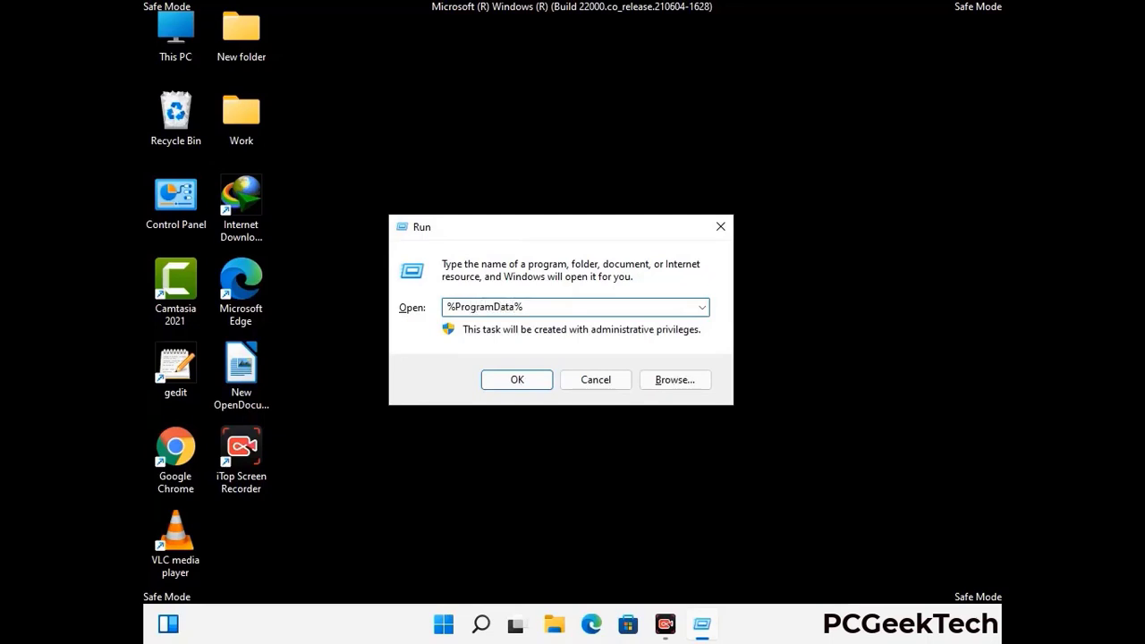
pyautogui.press('Return')
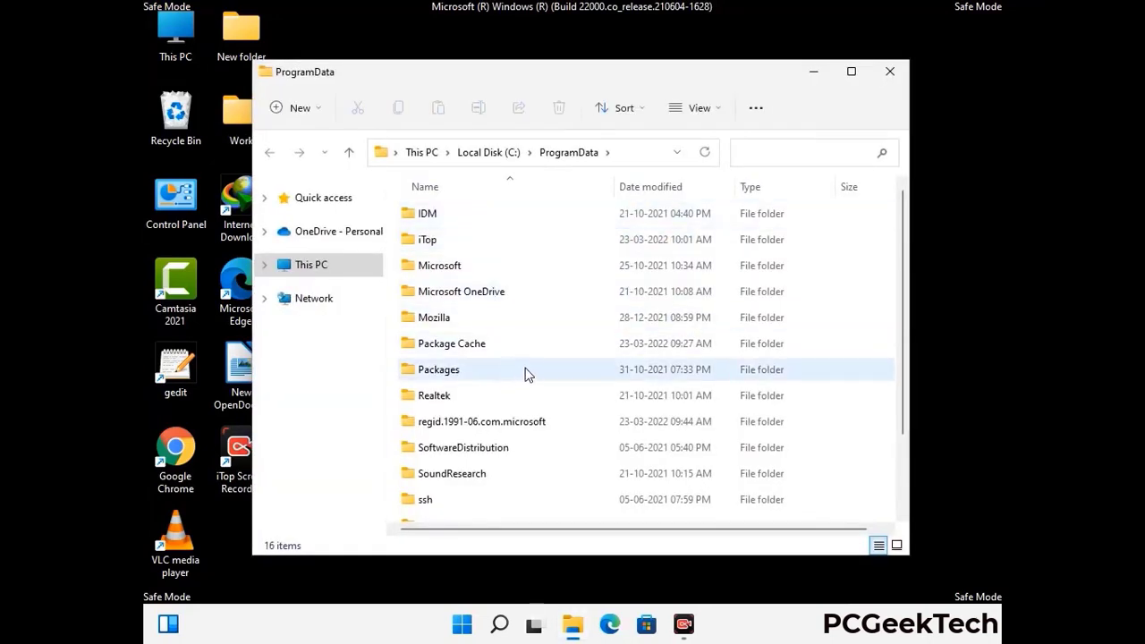
pyautogui.scroll(-1, 527, 379)
pyautogui.scroll(-1, 525, 399)
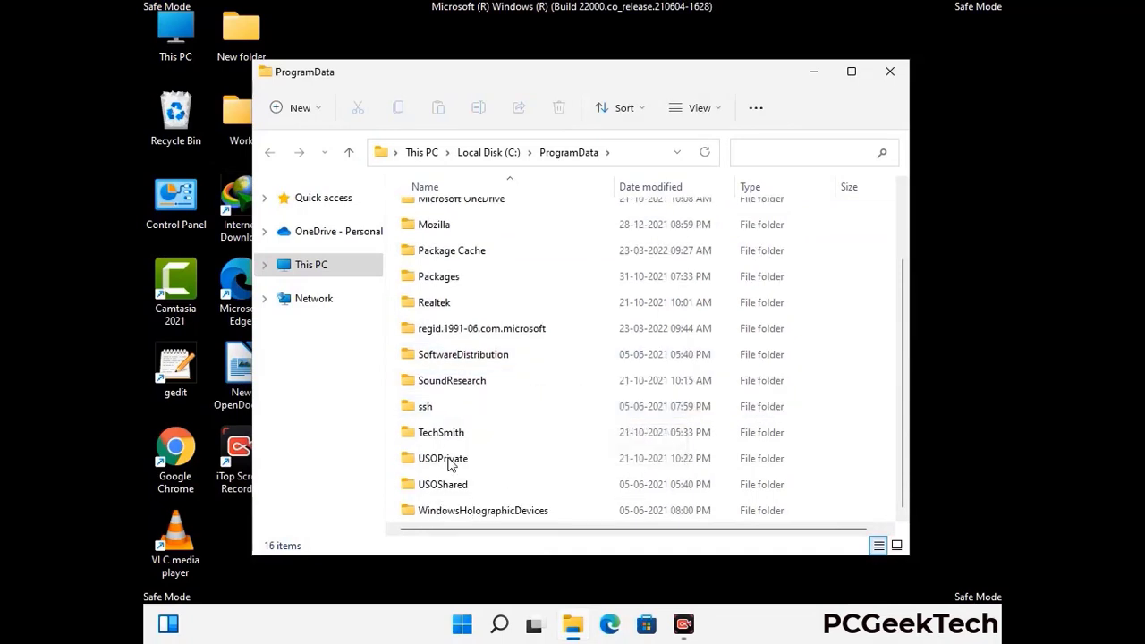
pyautogui.click(435, 225)
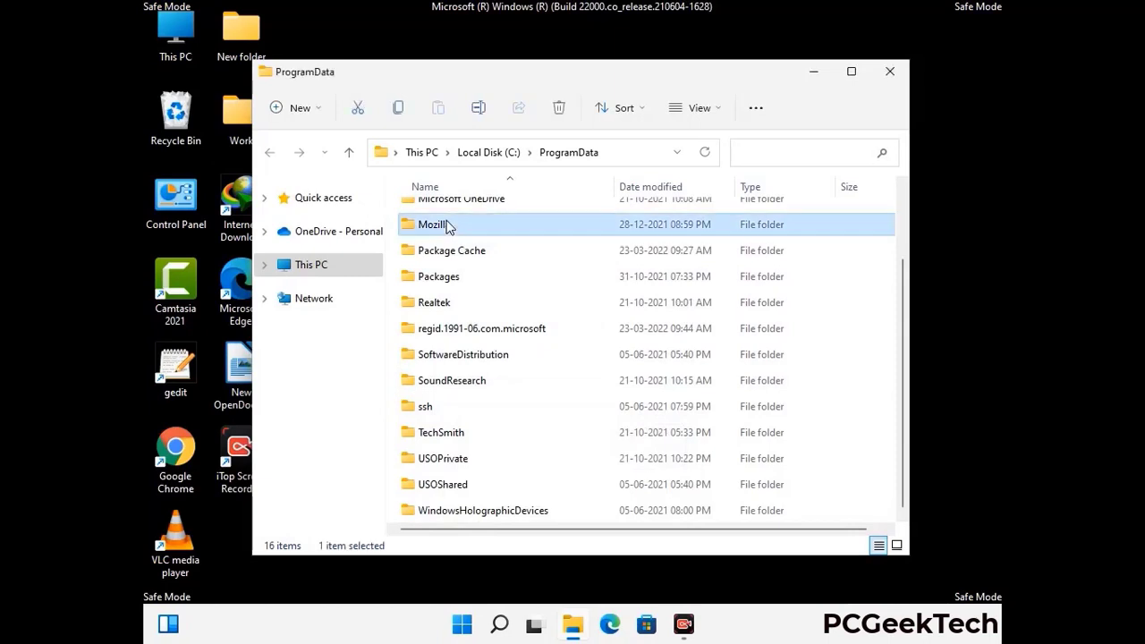
pyautogui.click(561, 109)
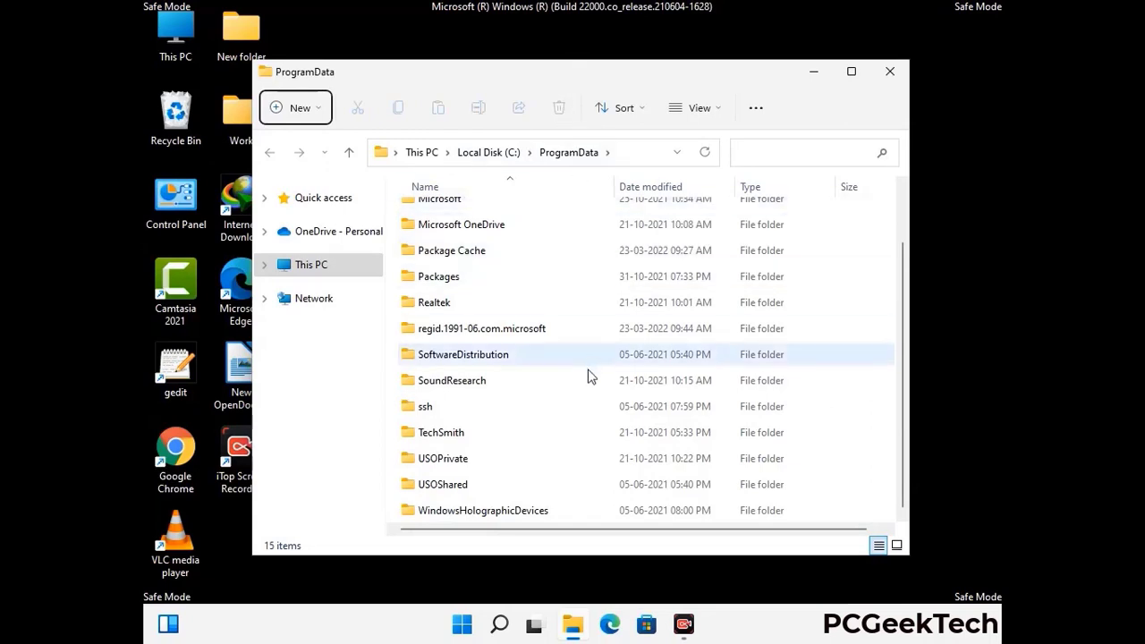
pyautogui.scroll(1, 589, 377)
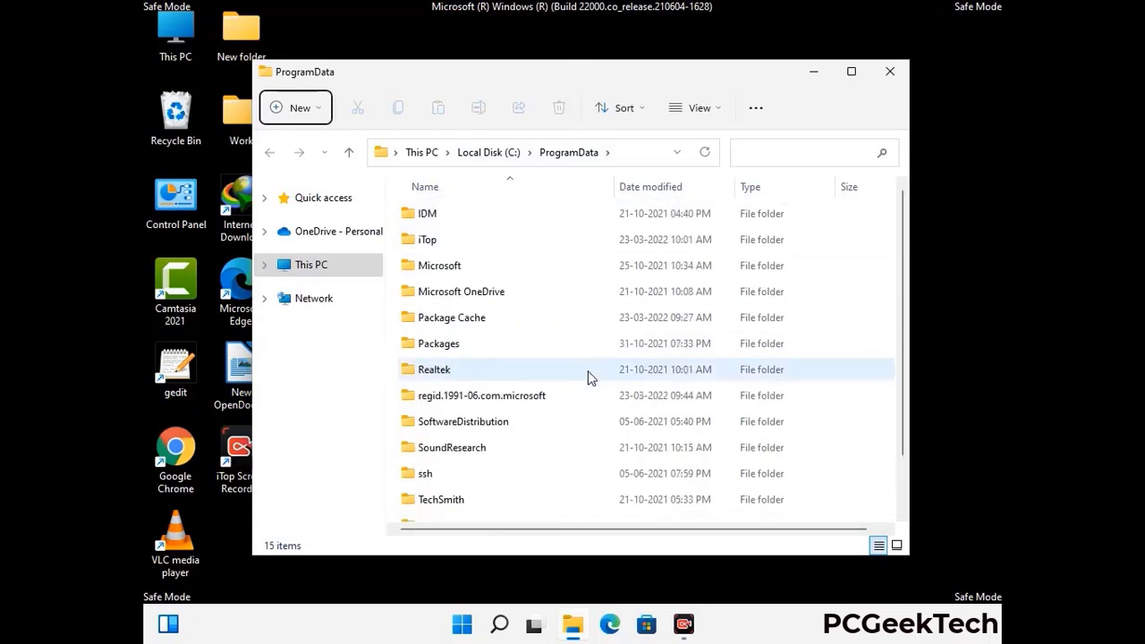
pyautogui.click(900, 76)
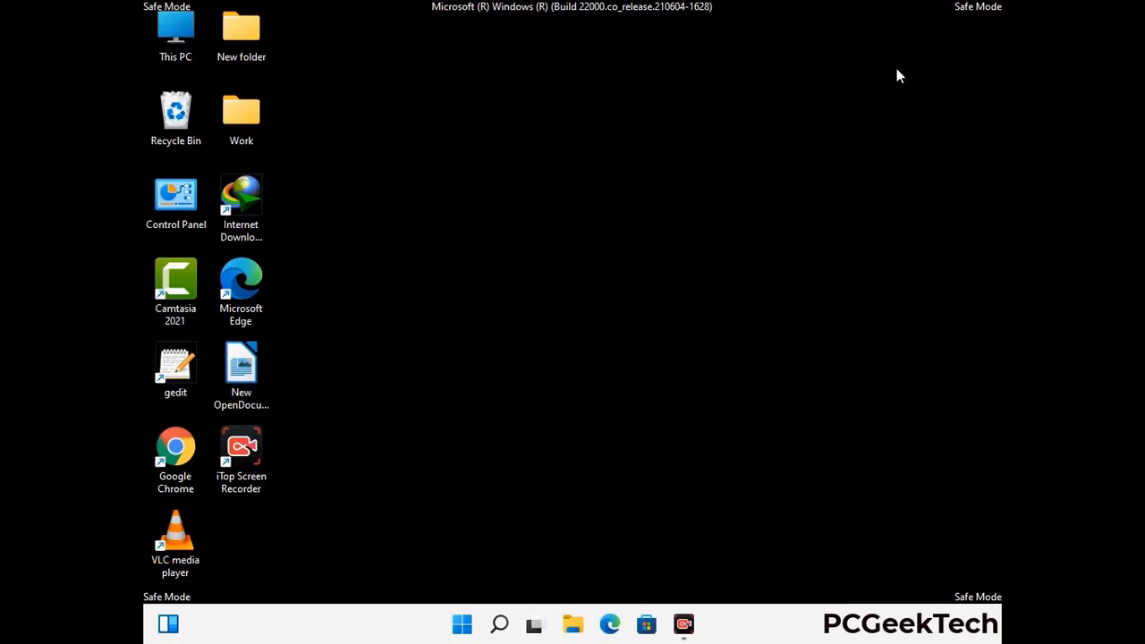
pyautogui.press('super+r')
pyautogui.moveTo(374, 415); pyautogui.dragTo(595, 225)
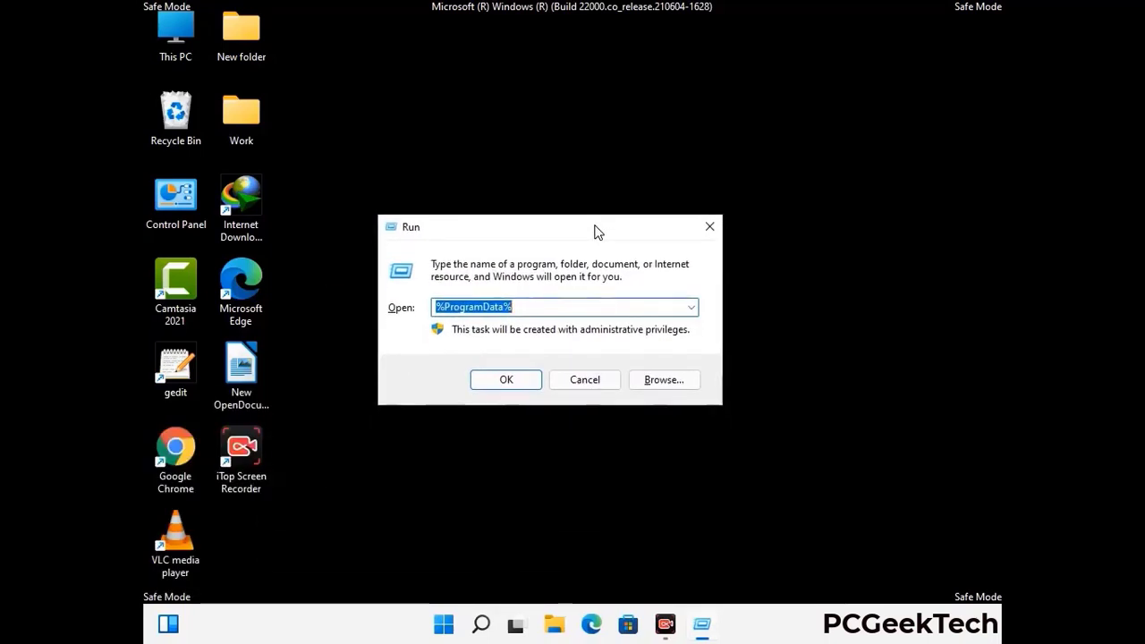
pyautogui.write('%Wi')
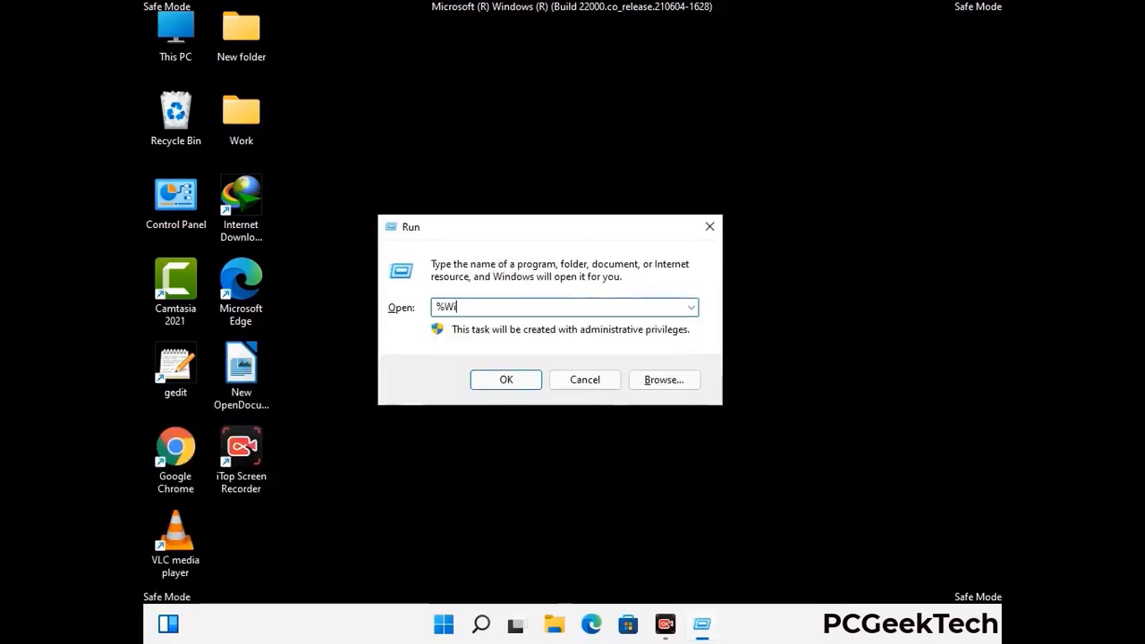
pyautogui.write('nDir%')
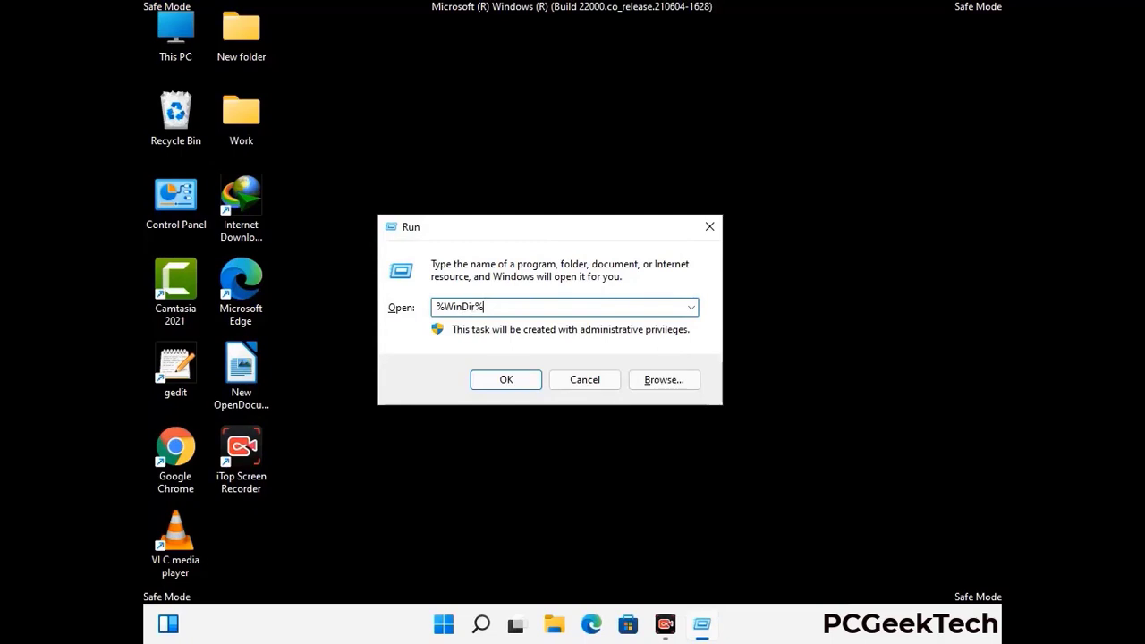
pyautogui.press('Return')
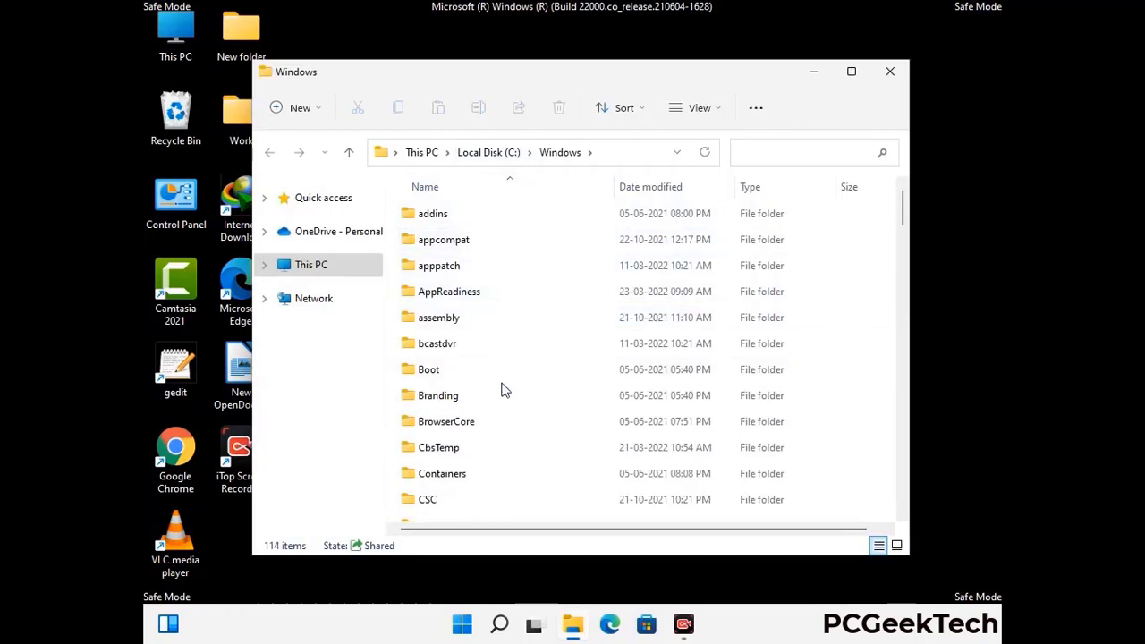
pyautogui.scroll(-1, 501, 391)
pyautogui.scroll(-3, 506, 399)
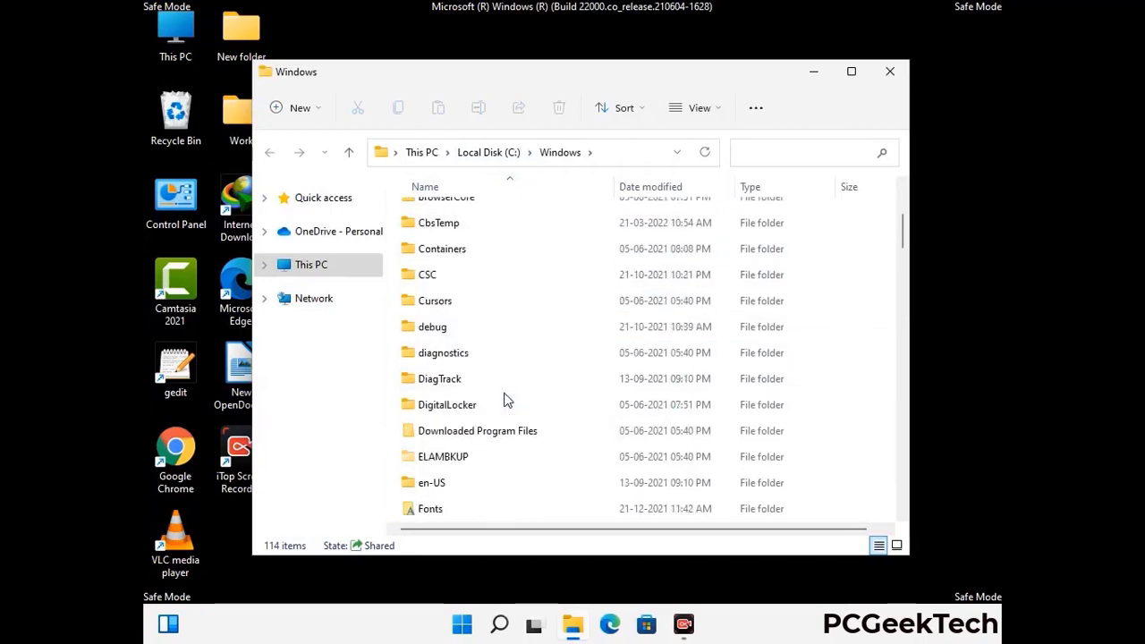
pyautogui.scroll(-5, 506, 402)
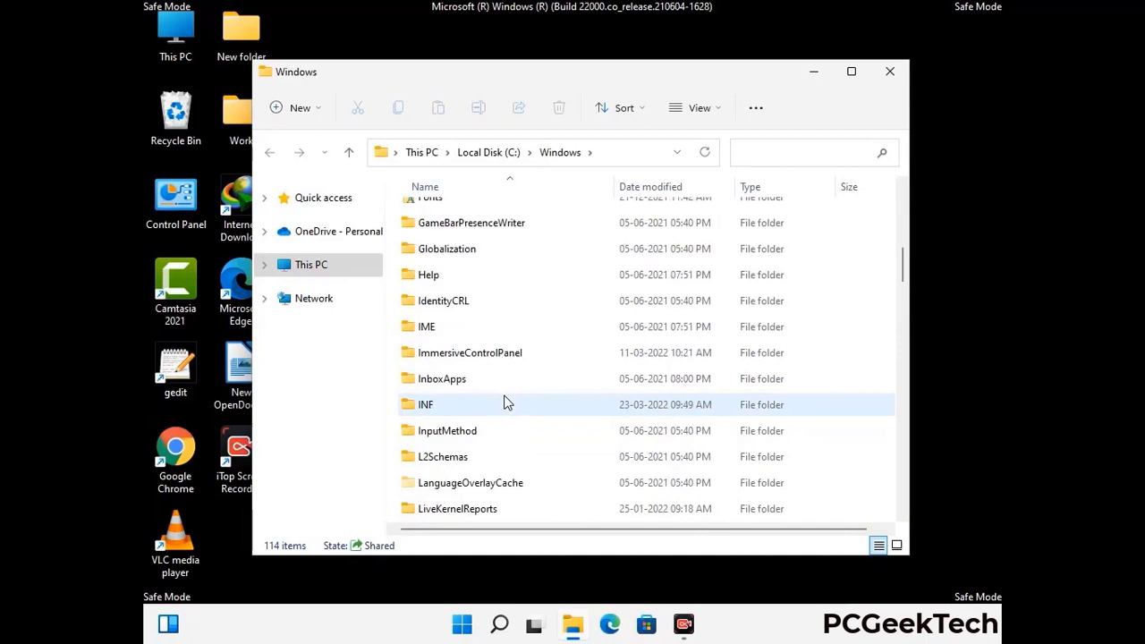
pyautogui.scroll(-4, 505, 403)
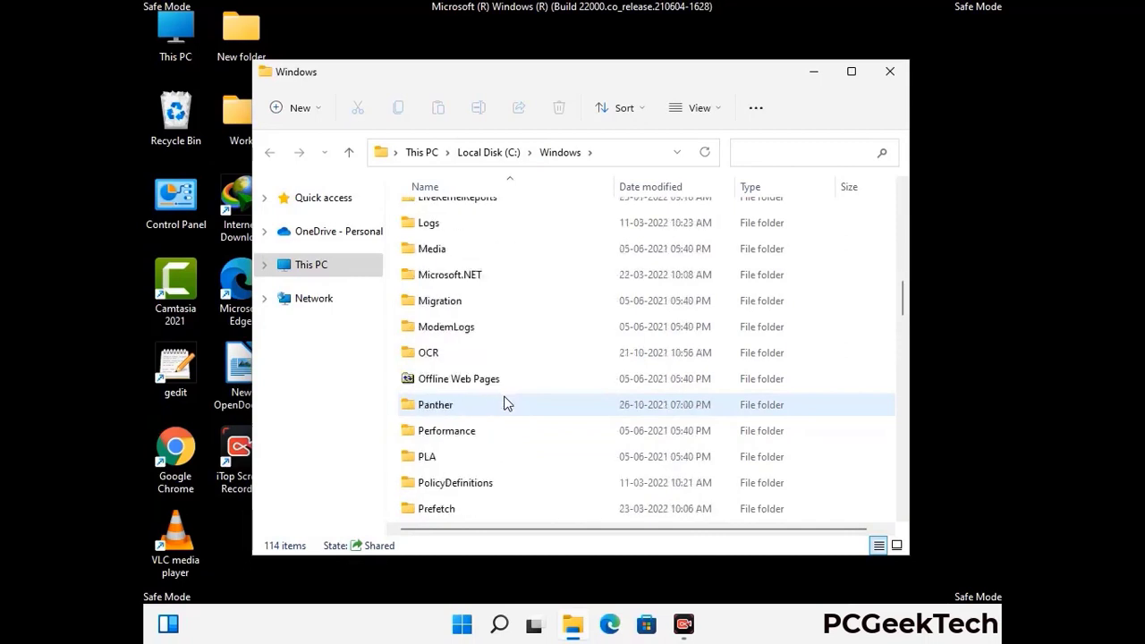
pyautogui.scroll(-6, 505, 403)
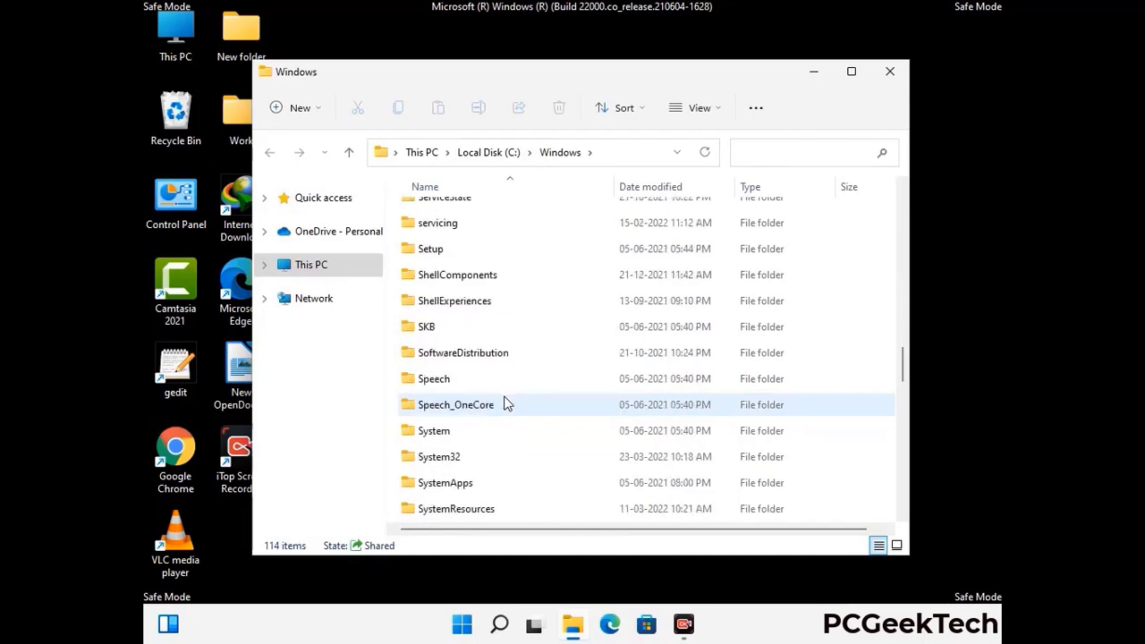
pyautogui.scroll(-7, 506, 403)
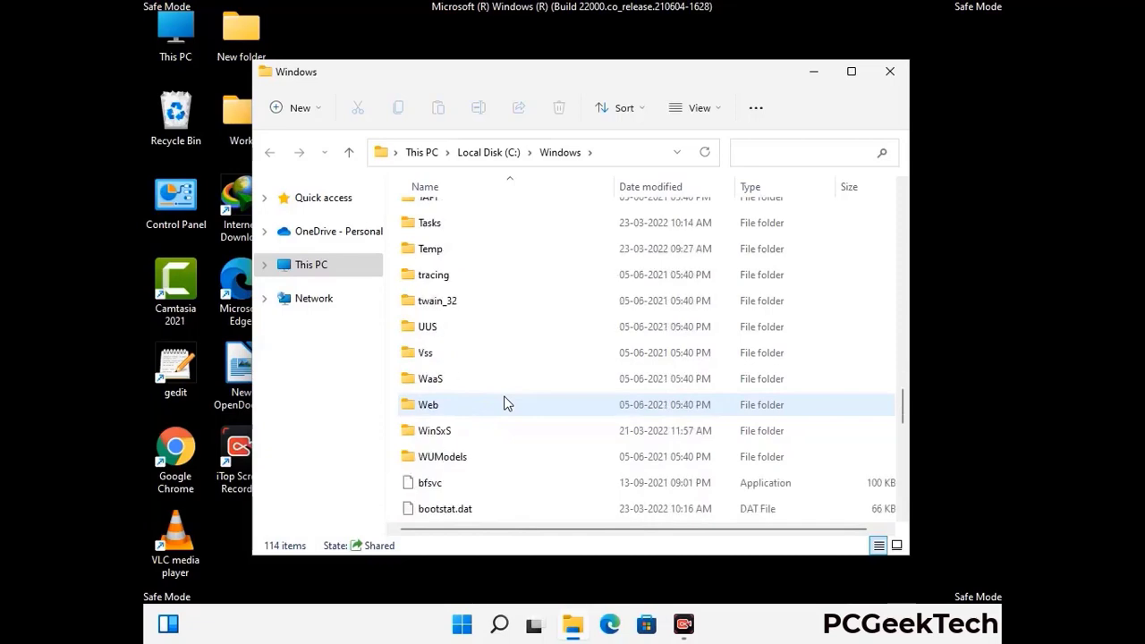
pyautogui.scroll(-8, 506, 403)
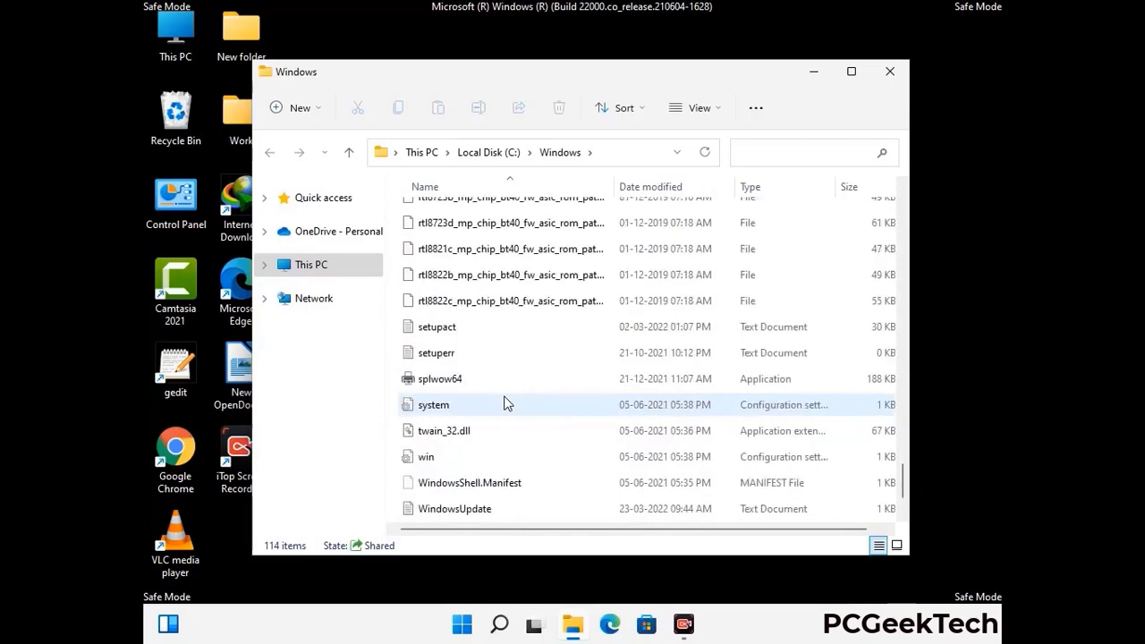
pyautogui.scroll(13, 506, 403)
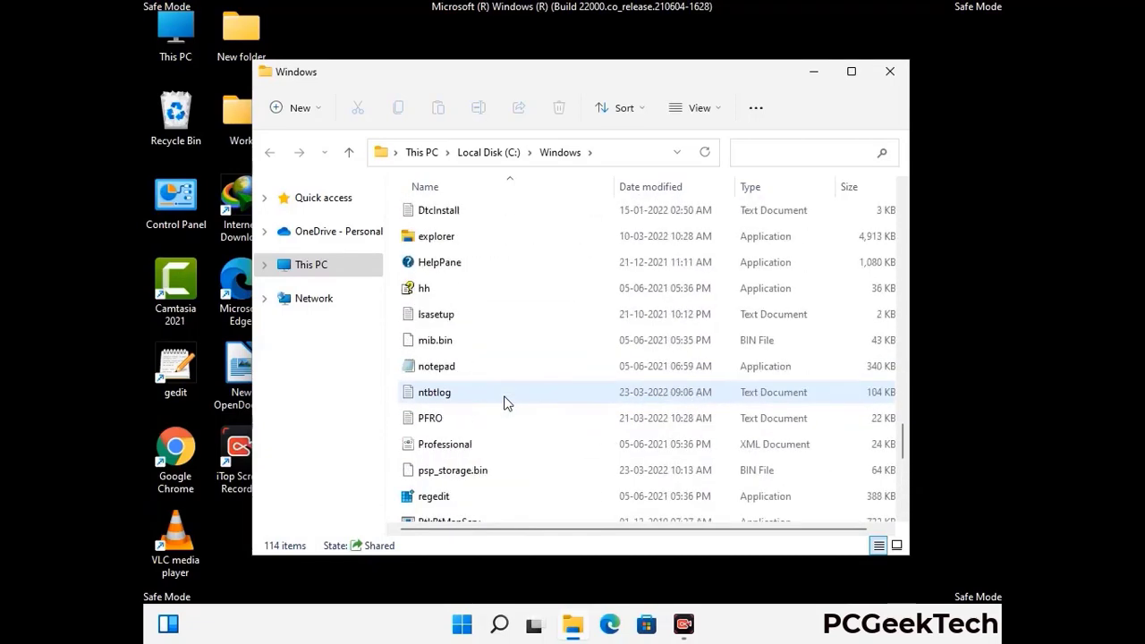
pyautogui.scroll(3, 506, 403)
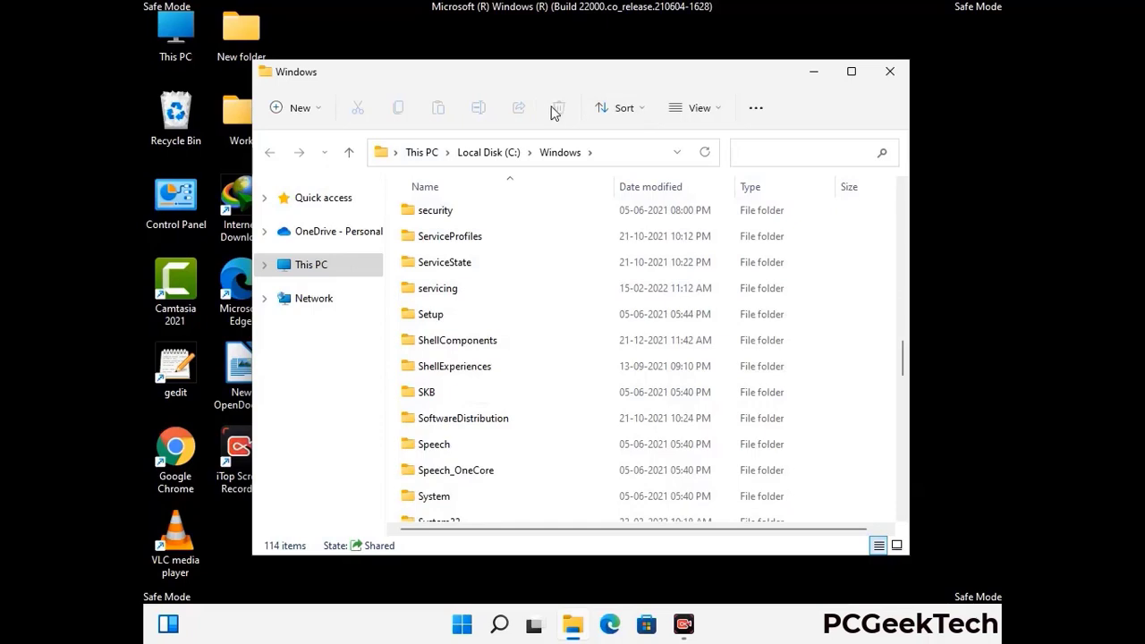
pyautogui.click(895, 73)
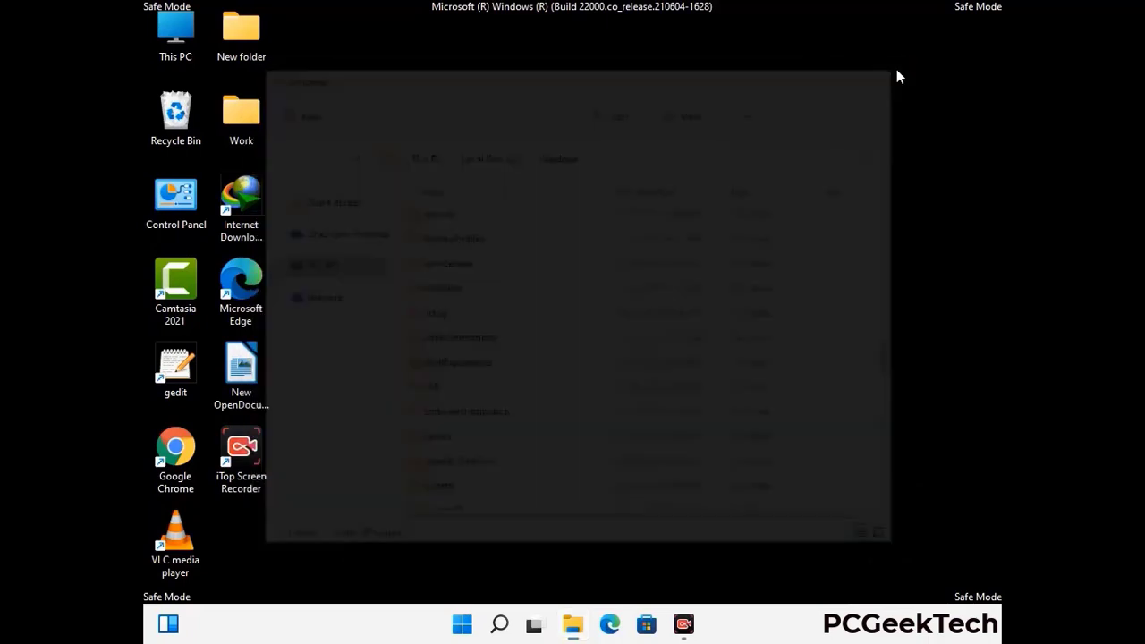
# Step: Open the Run box, move it to the centre, and enter %temp%
pyautogui.press('super+r')
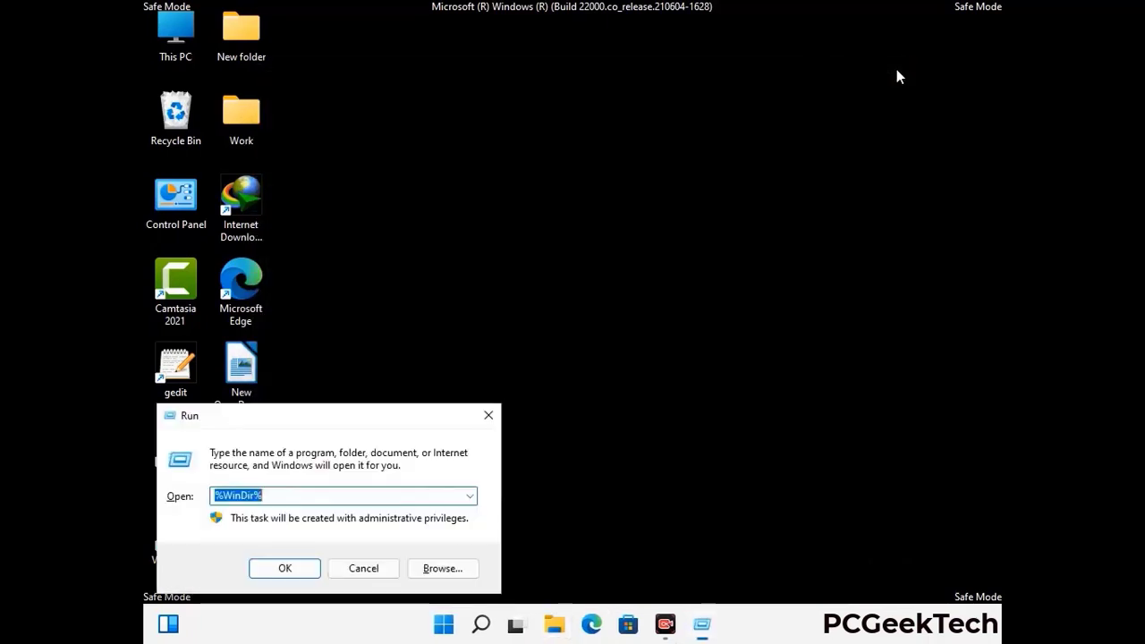
pyautogui.moveTo(381, 424); pyautogui.dragTo(651, 154)
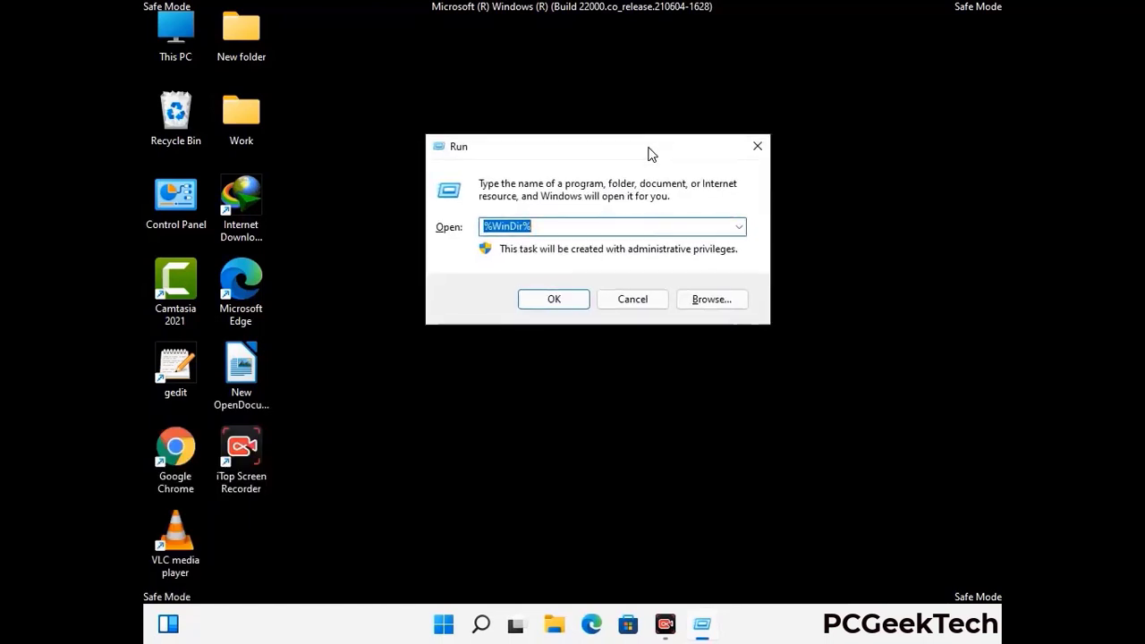
pyautogui.write('%temp%')
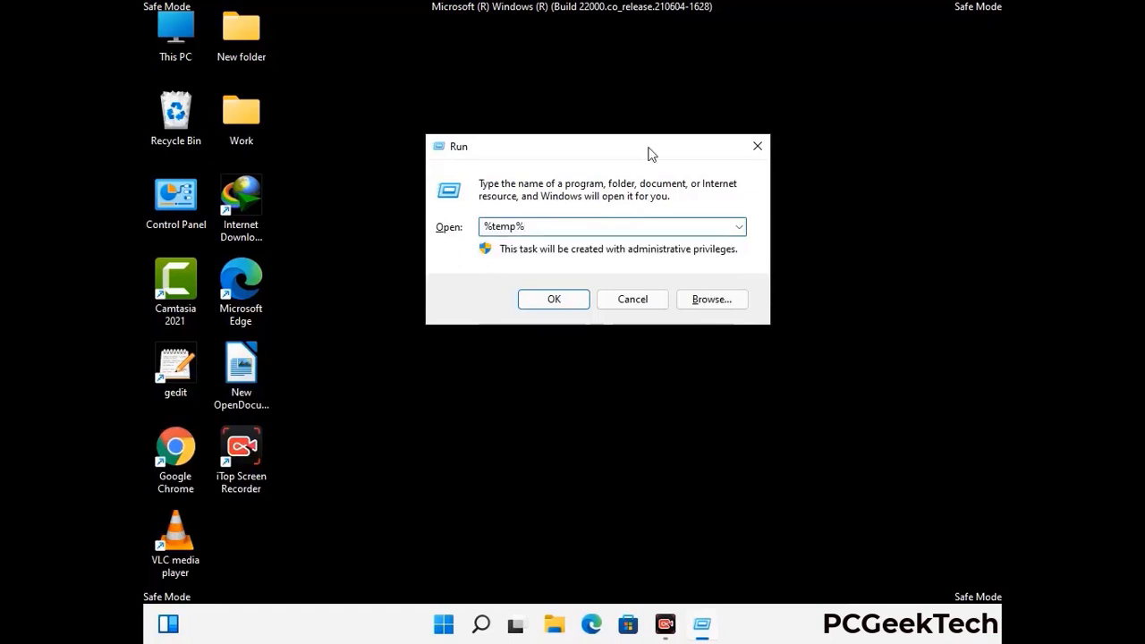
# Step: Open the user's Temp folder, delete all 100 items, and close the window
pyautogui.click(573, 298)
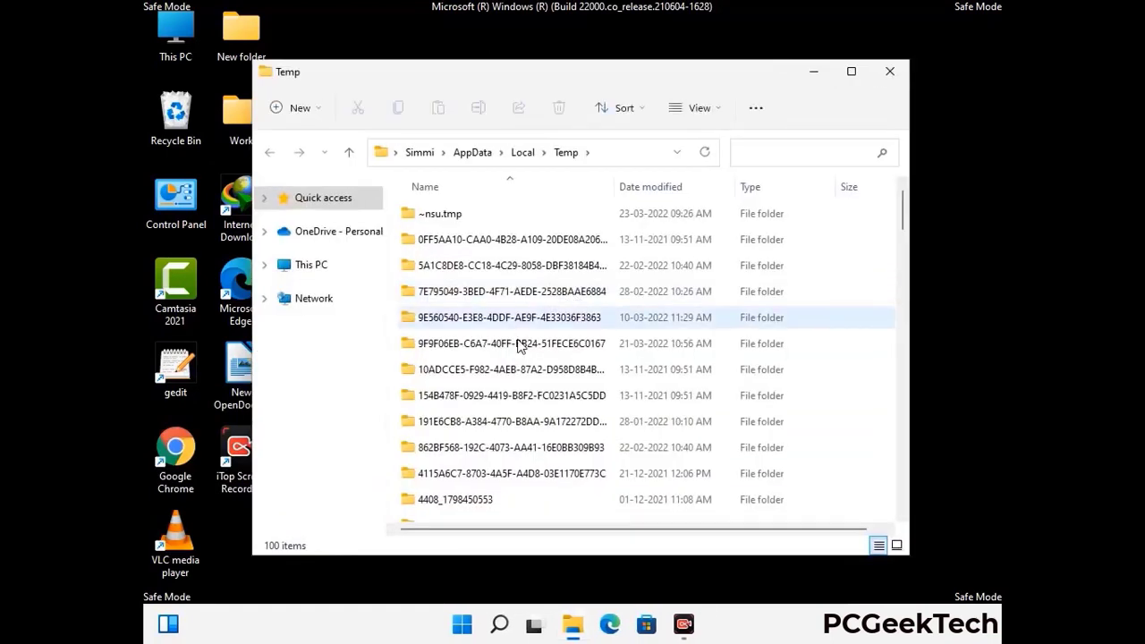
pyautogui.click(517, 343)
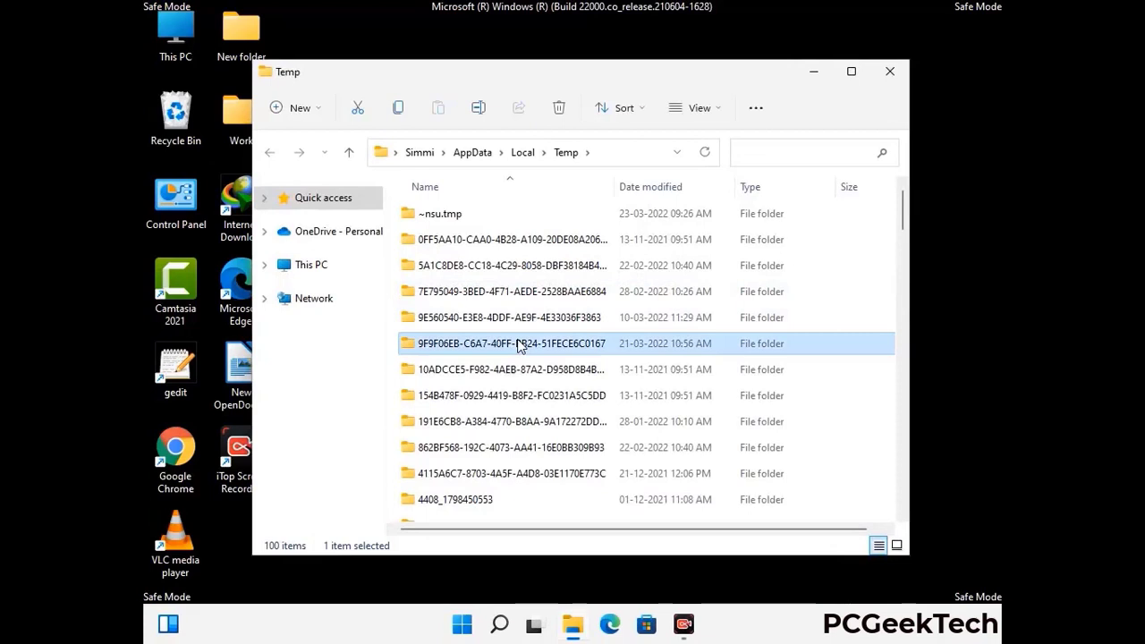
pyautogui.hotkey('ctrl', 'a')
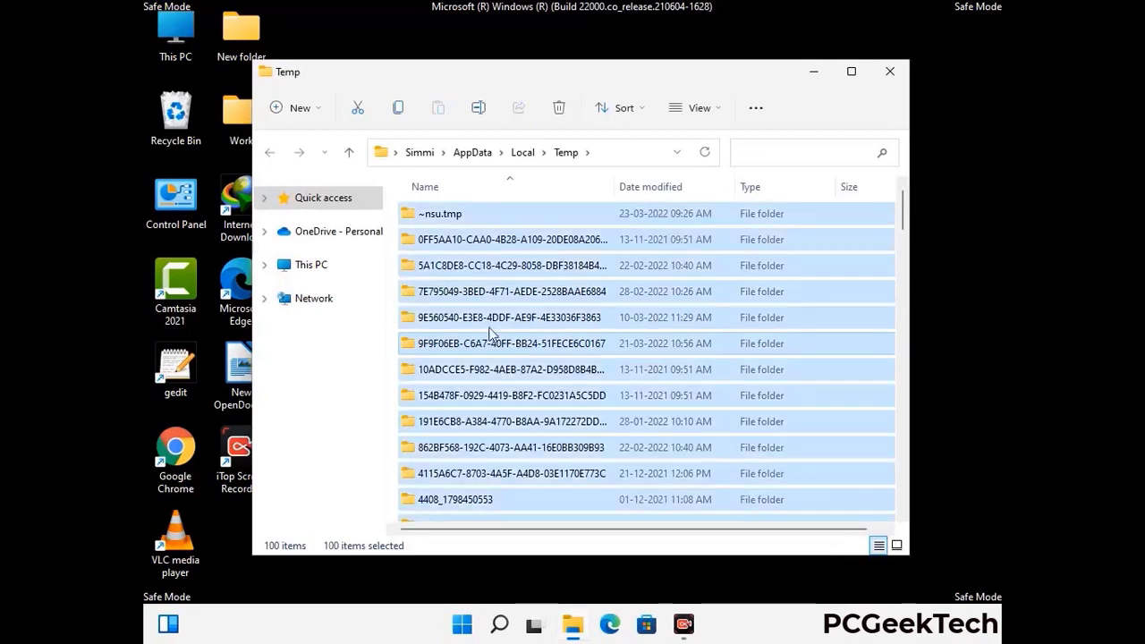
pyautogui.click(561, 109)
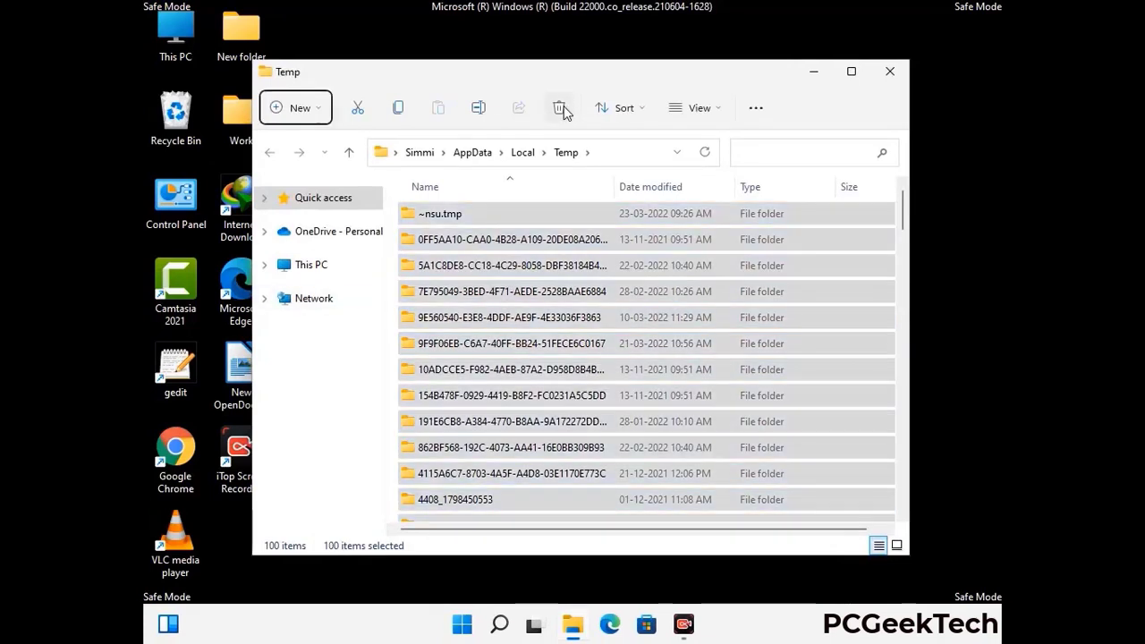
pyautogui.click(890, 72)
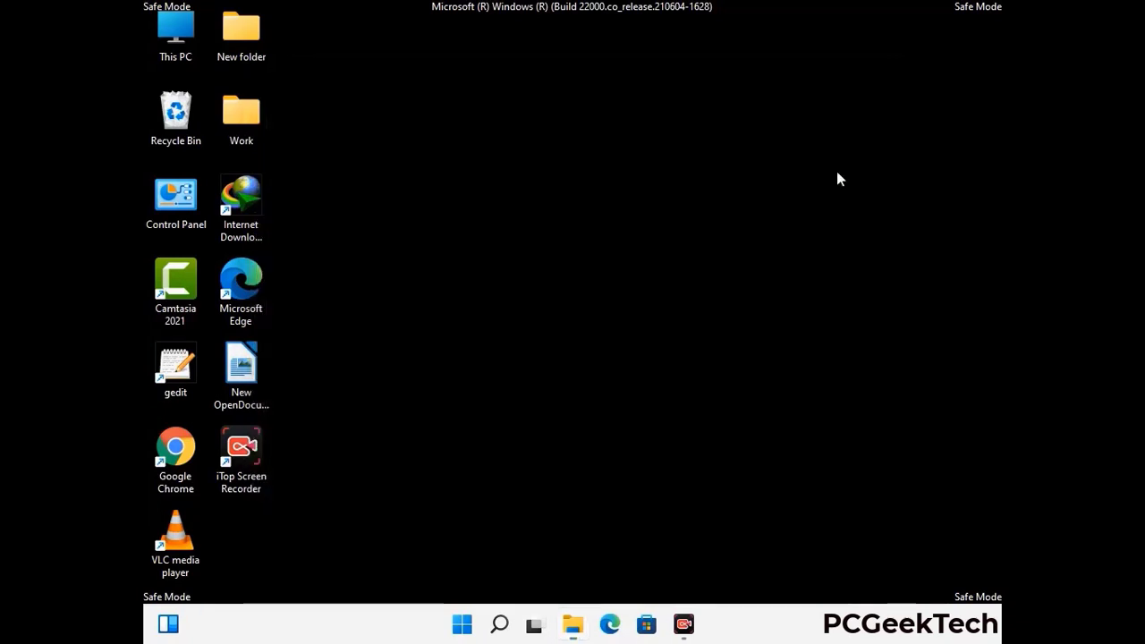
# Step: Run temp to open C:\Windows\Temp, delete all six items, and close the window
pyautogui.press('super+r')
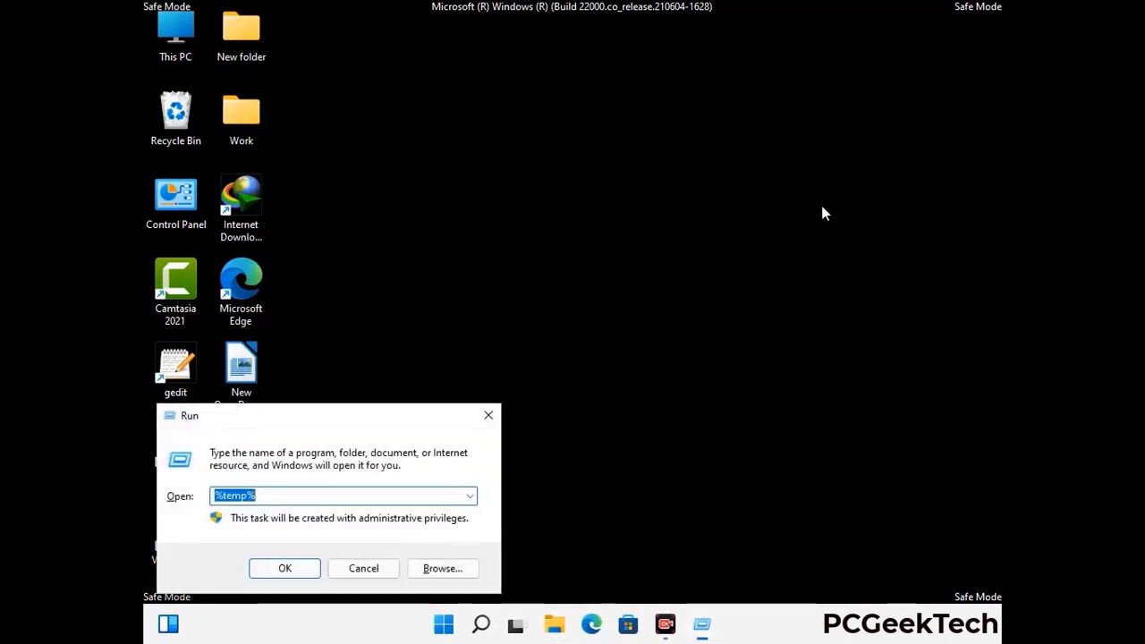
pyautogui.moveTo(388, 415); pyautogui.dragTo(652, 167)
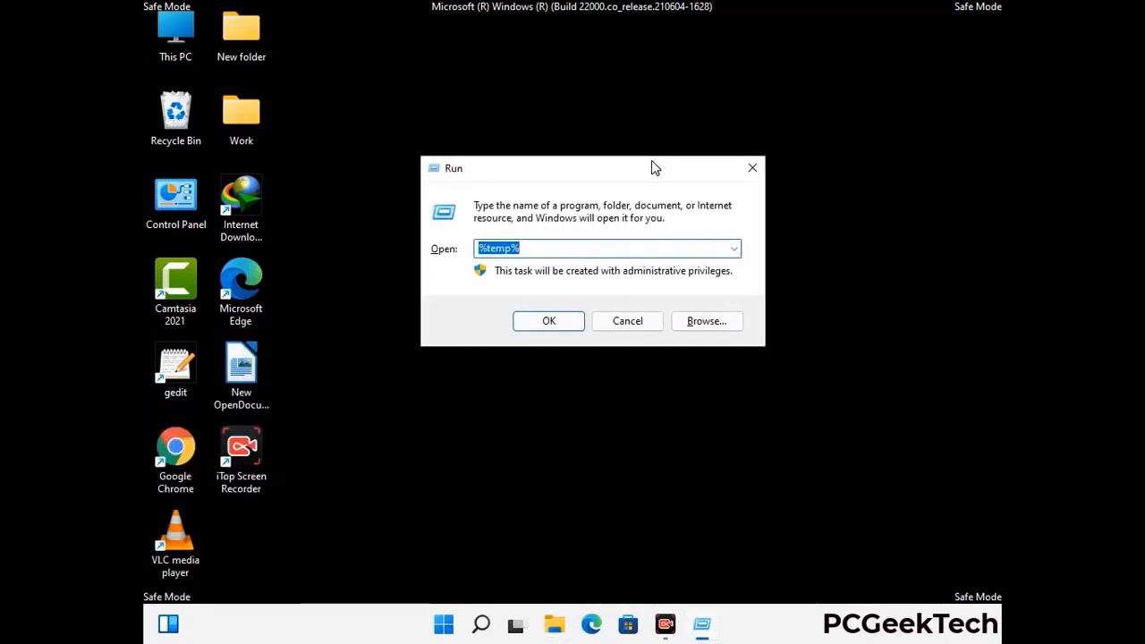
pyautogui.write('temp')
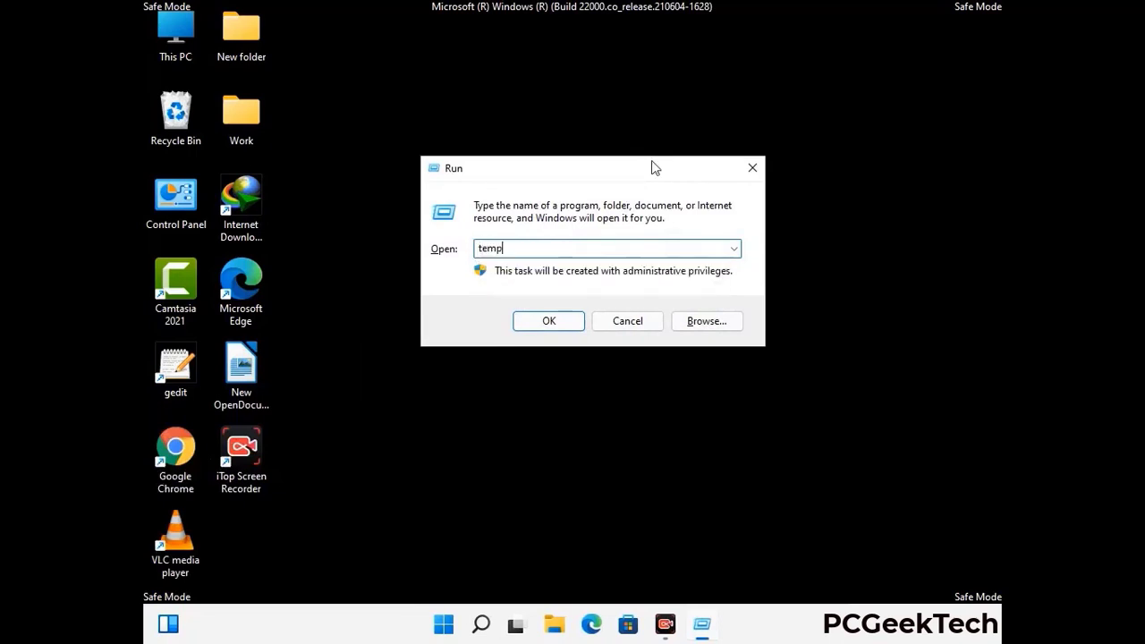
pyautogui.press('Return')
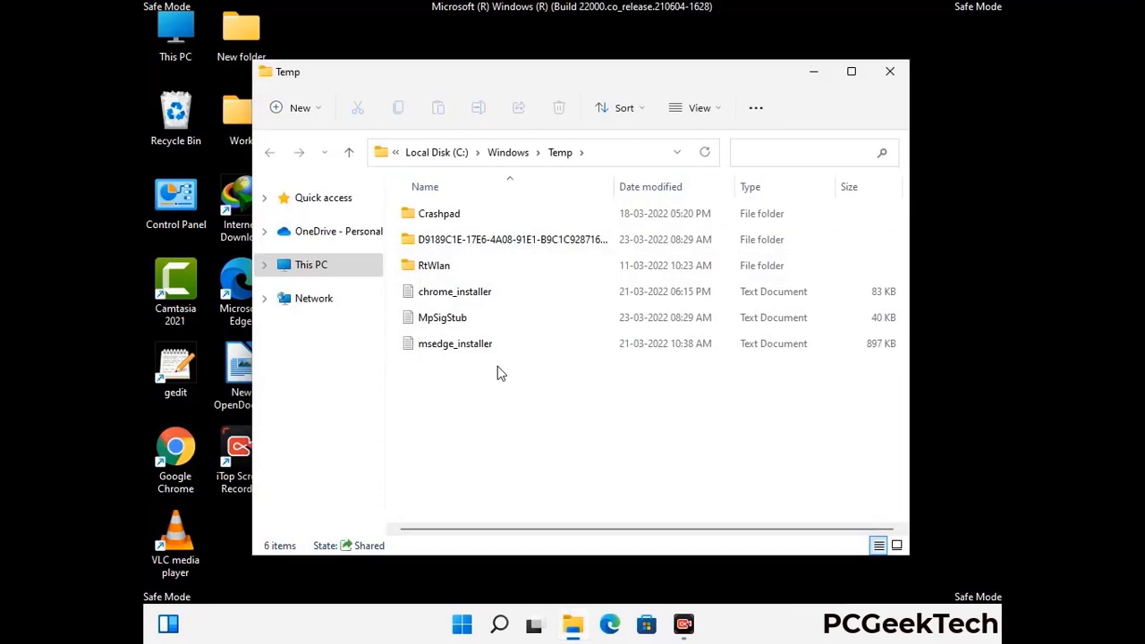
pyautogui.hotkey('ctrl', 'a')
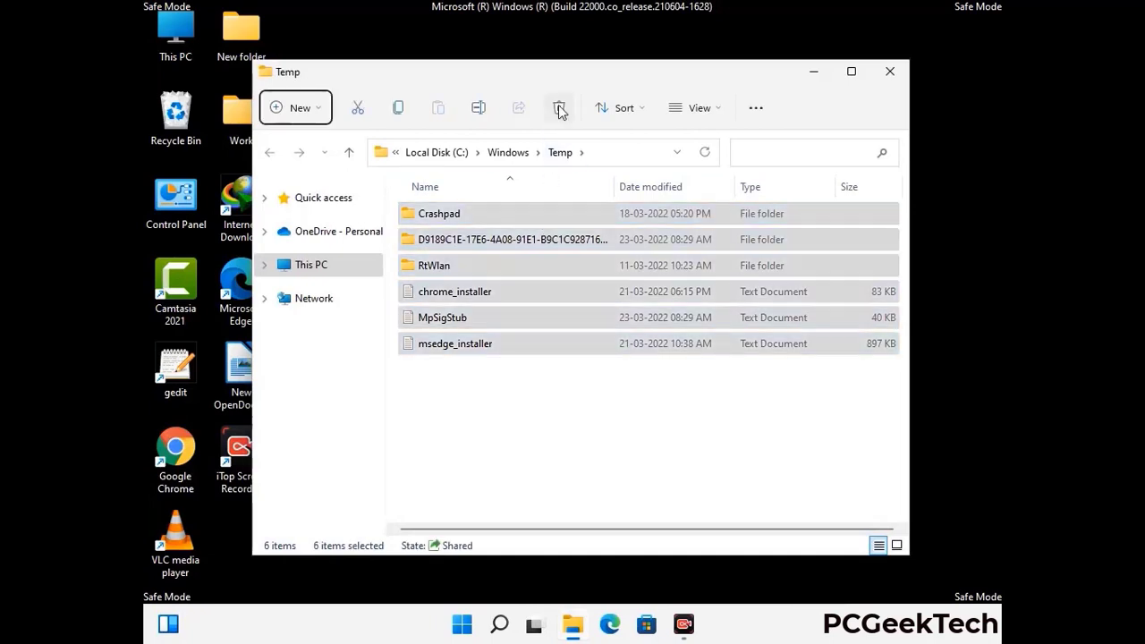
pyautogui.click(559, 108)
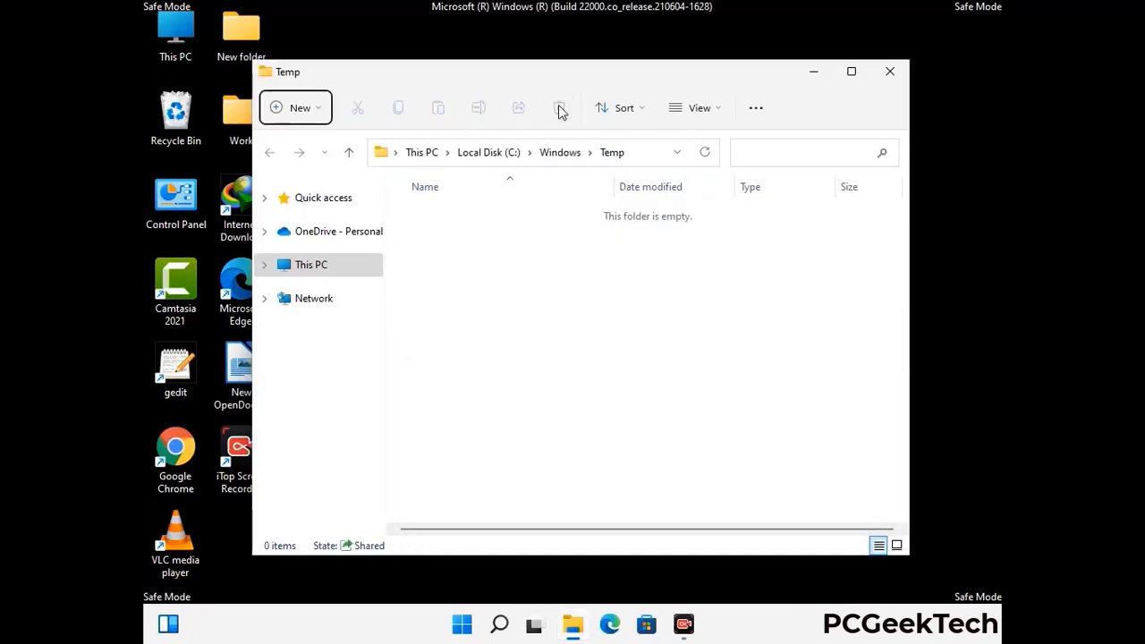
pyautogui.click(893, 73)
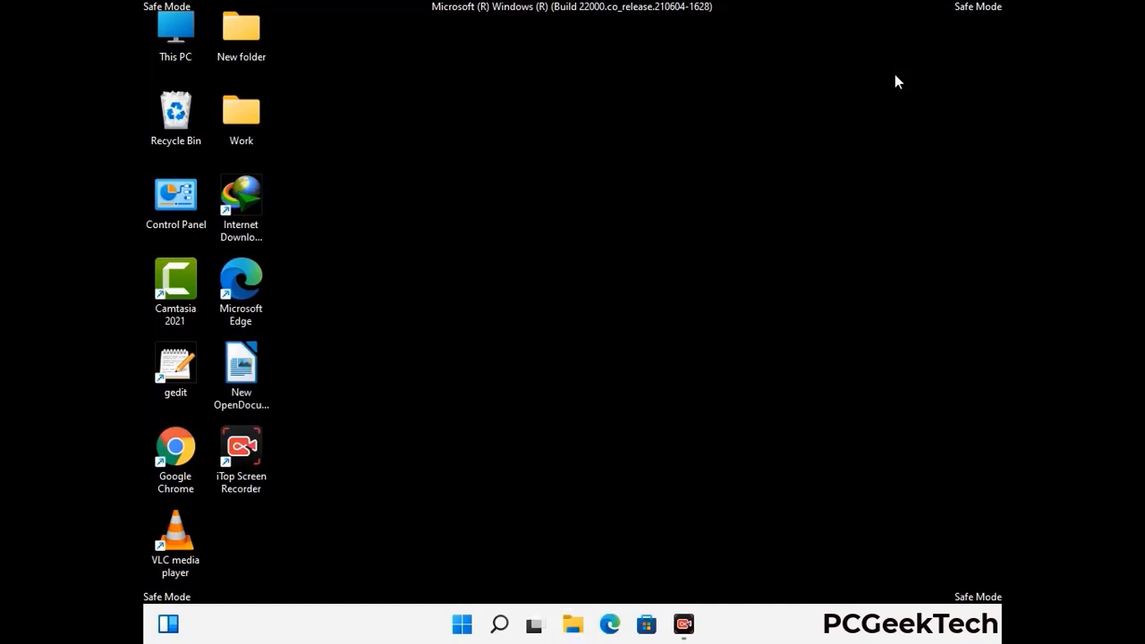
# Step: Launch Registry Editor by running regedit from the Run prompt
pyautogui.press('super+r')
pyautogui.moveTo(348, 413); pyautogui.dragTo(596, 143)
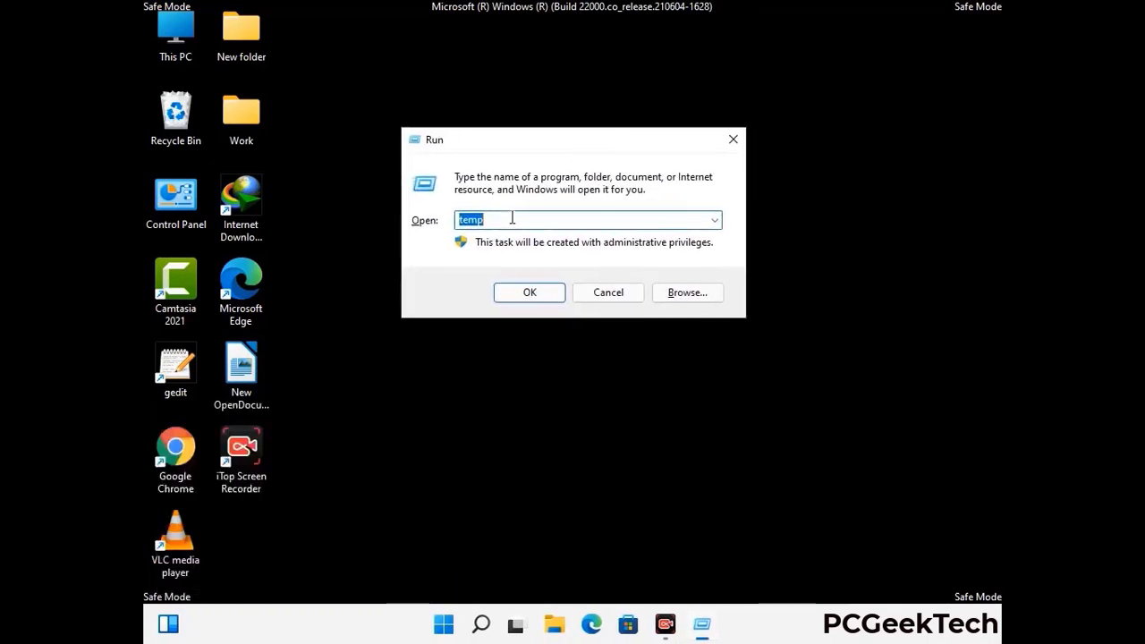
pyautogui.write('regedit')
pyautogui.press('Return')
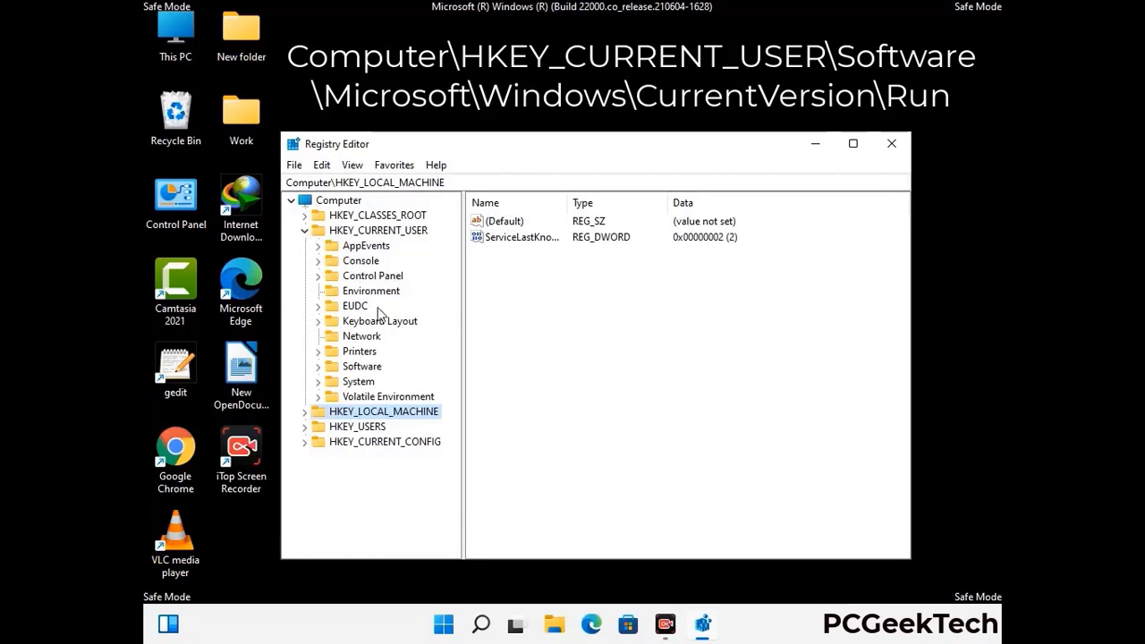
# Step: Expand HKEY_CURRENT_USER > Software > Microsoft in the registry tree
pyautogui.click(359, 369)
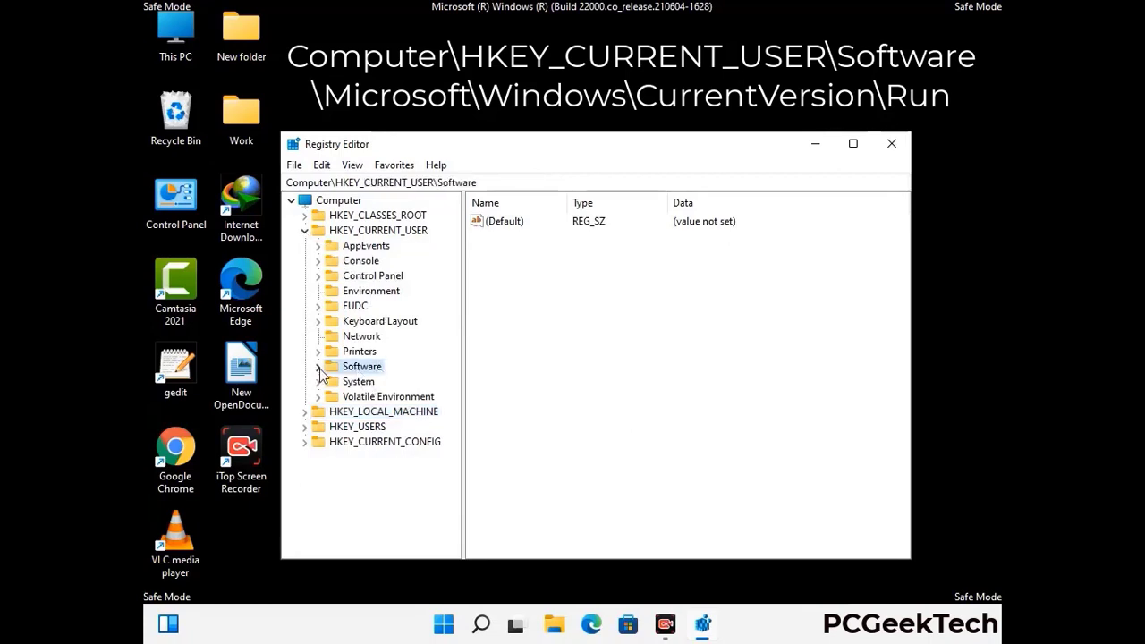
pyautogui.click(318, 367)
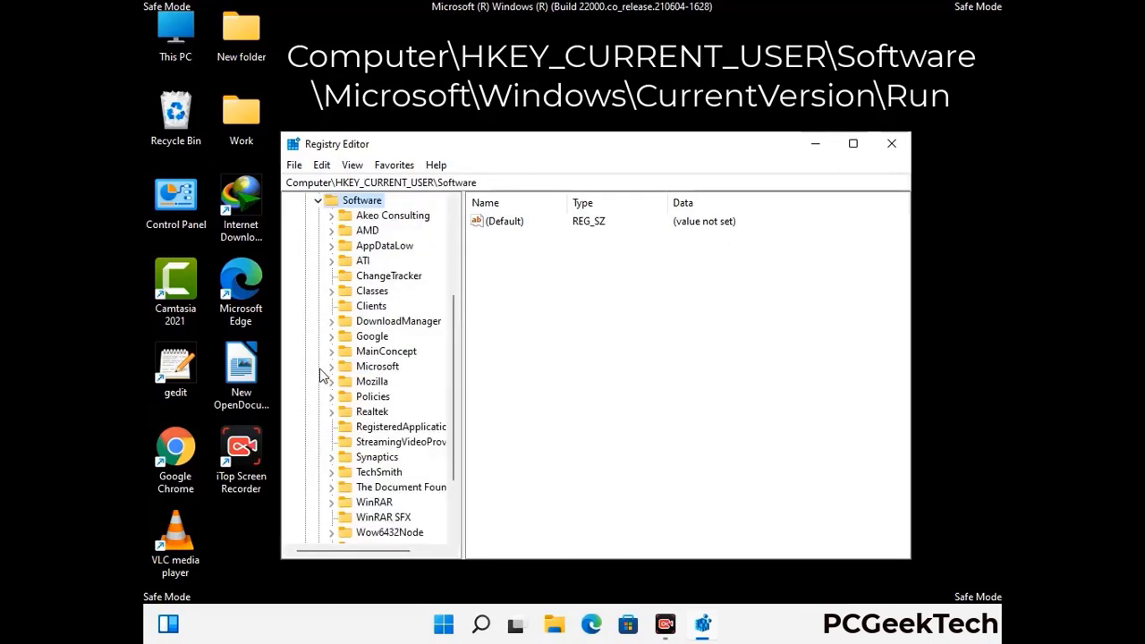
pyautogui.doubleClick(374, 367)
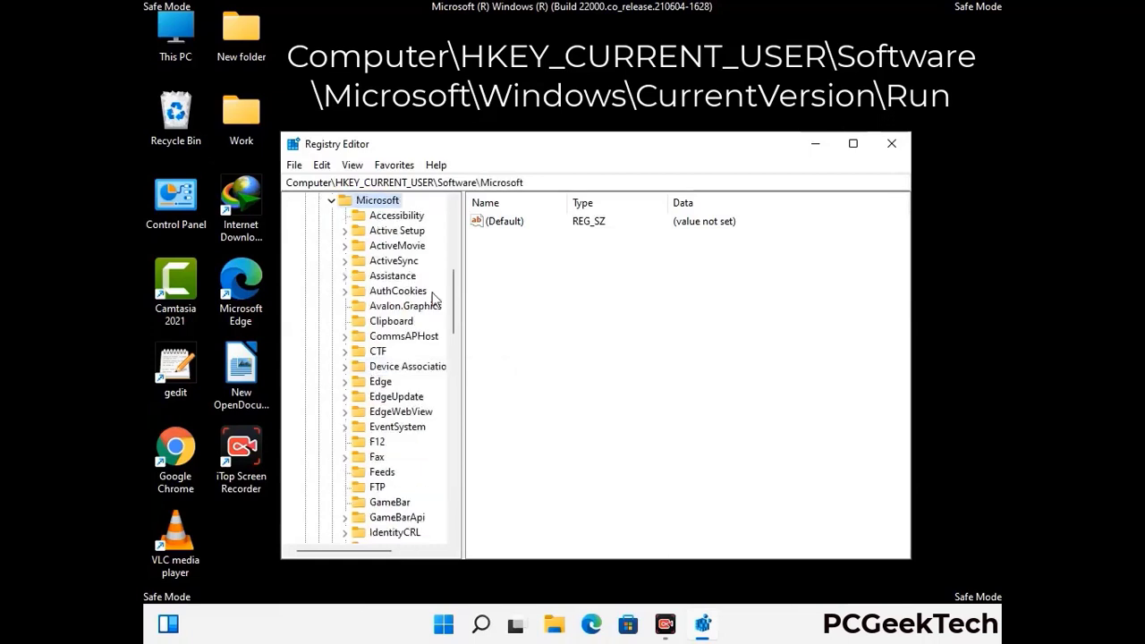
pyautogui.scroll(-2, 414, 391)
pyautogui.scroll(-2, 414, 391)
pyautogui.scroll(-1, 413, 391)
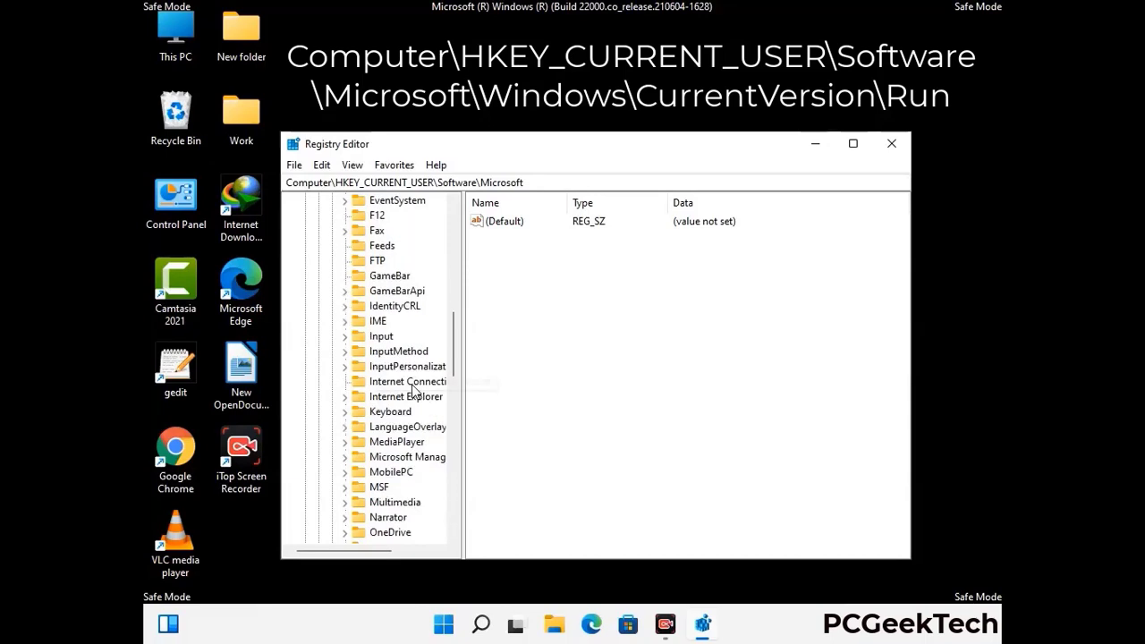
pyautogui.scroll(-2, 413, 392)
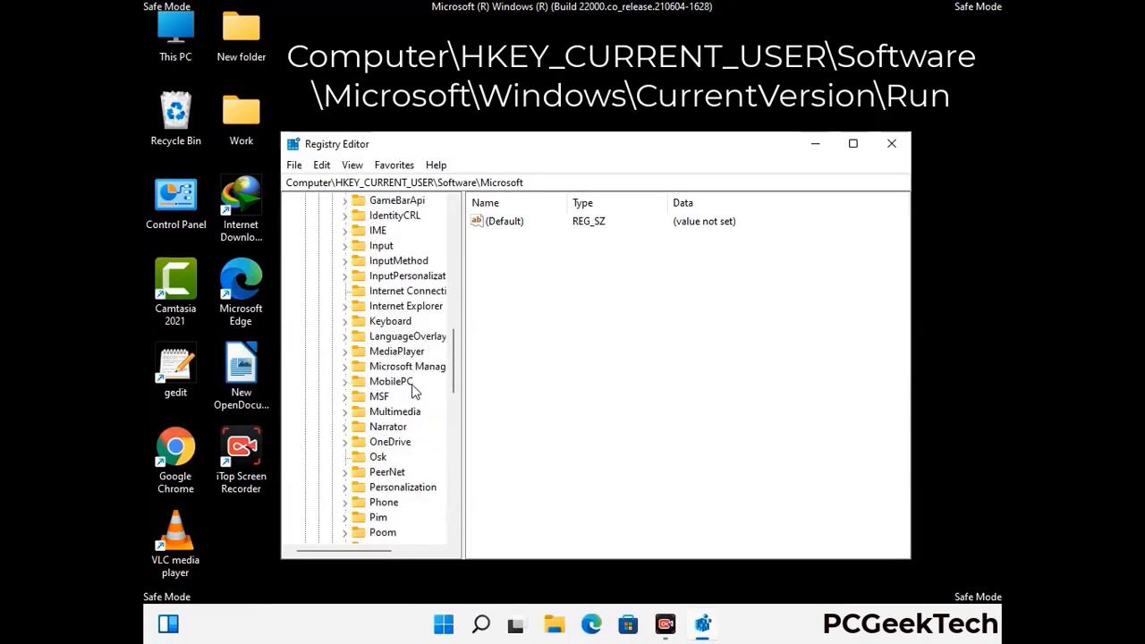
pyautogui.scroll(-7, 414, 391)
pyautogui.scroll(-3, 413, 391)
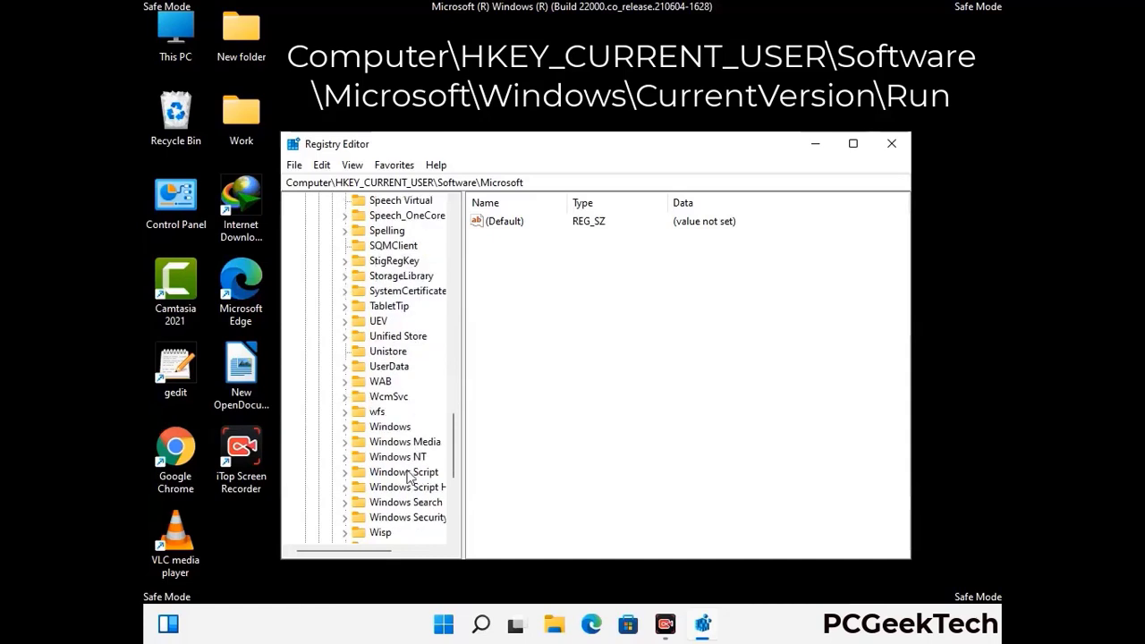
# Step: Expand Windows > CurrentVersion and select the Run key to view its startup values
pyautogui.doubleClick(403, 428)
pyautogui.scroll(-1, 413, 423)
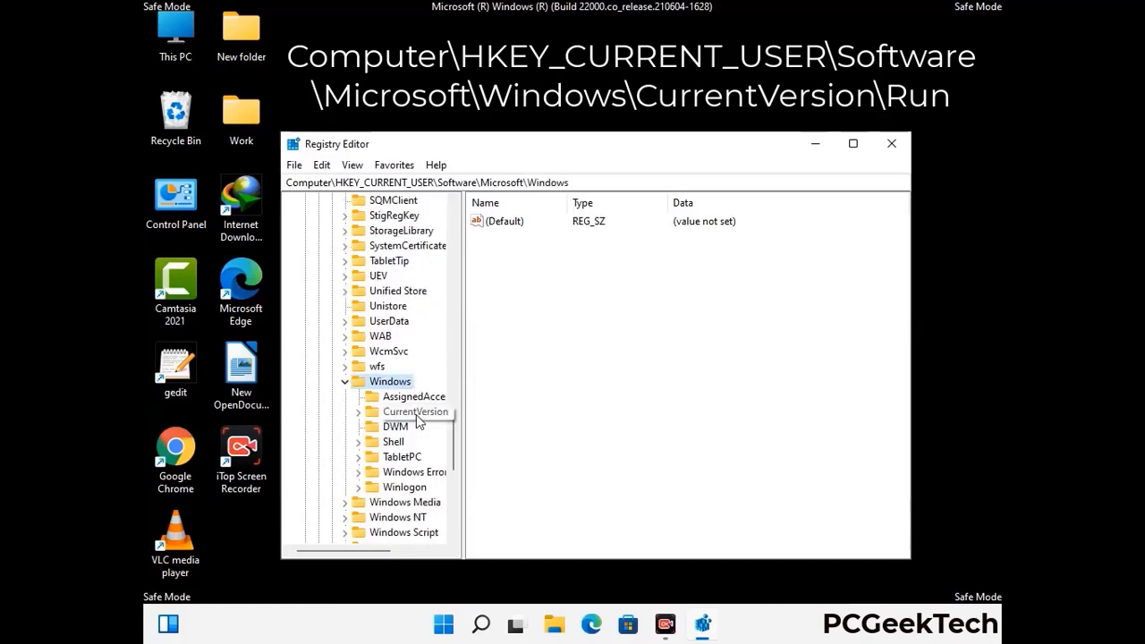
pyautogui.doubleClick(415, 411)
pyautogui.scroll(-5, 412, 387)
pyautogui.scroll(-4, 411, 388)
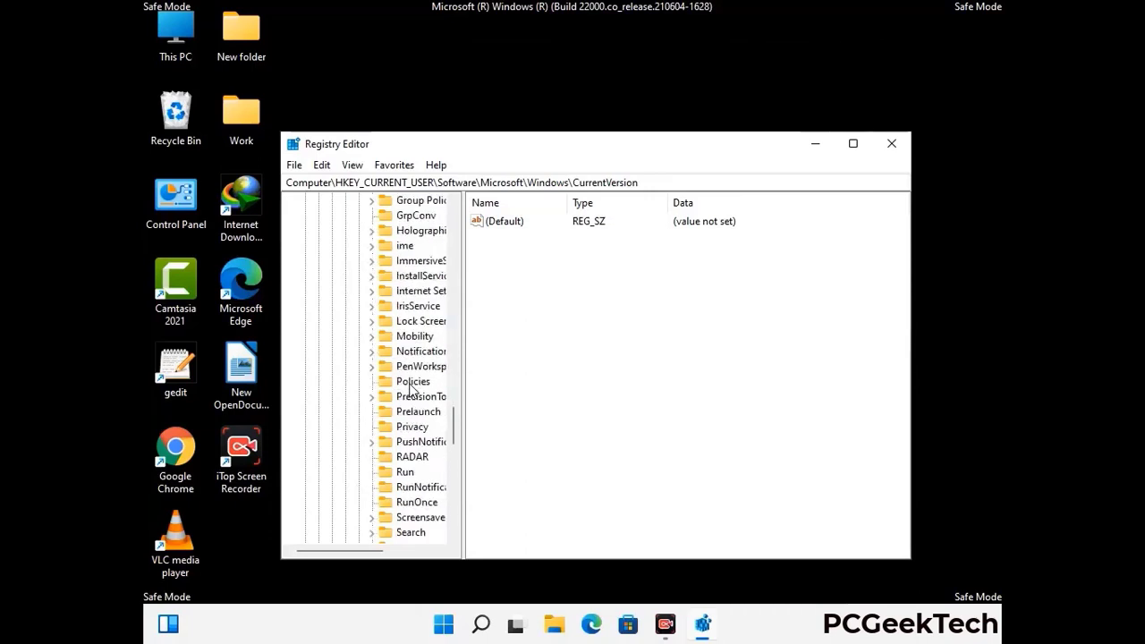
pyautogui.scroll(-1, 411, 388)
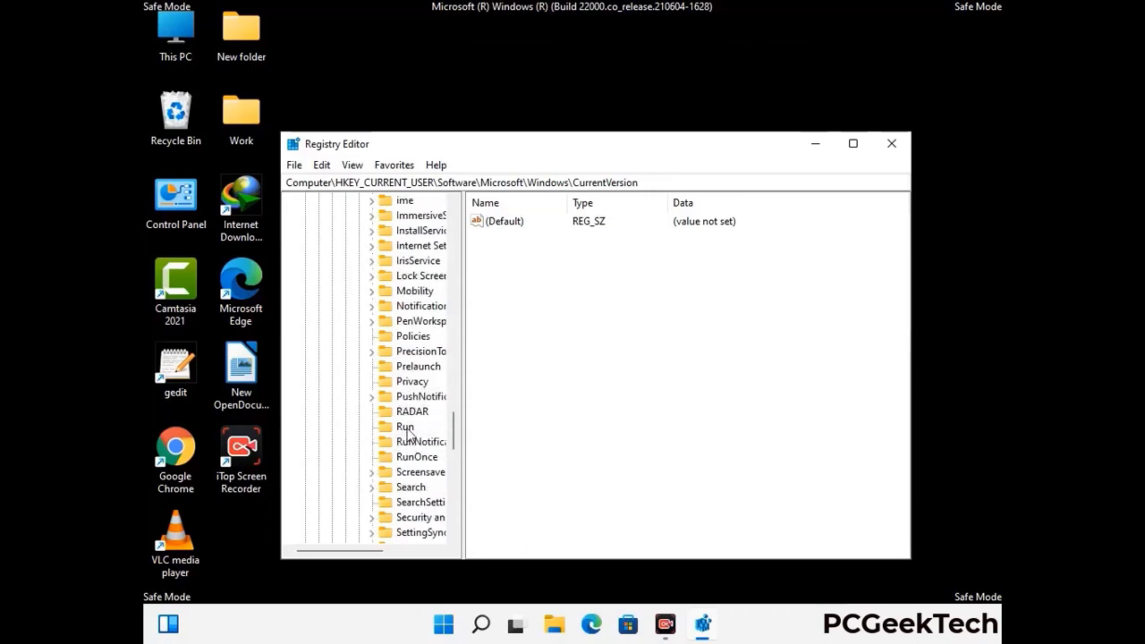
pyautogui.click(405, 427)
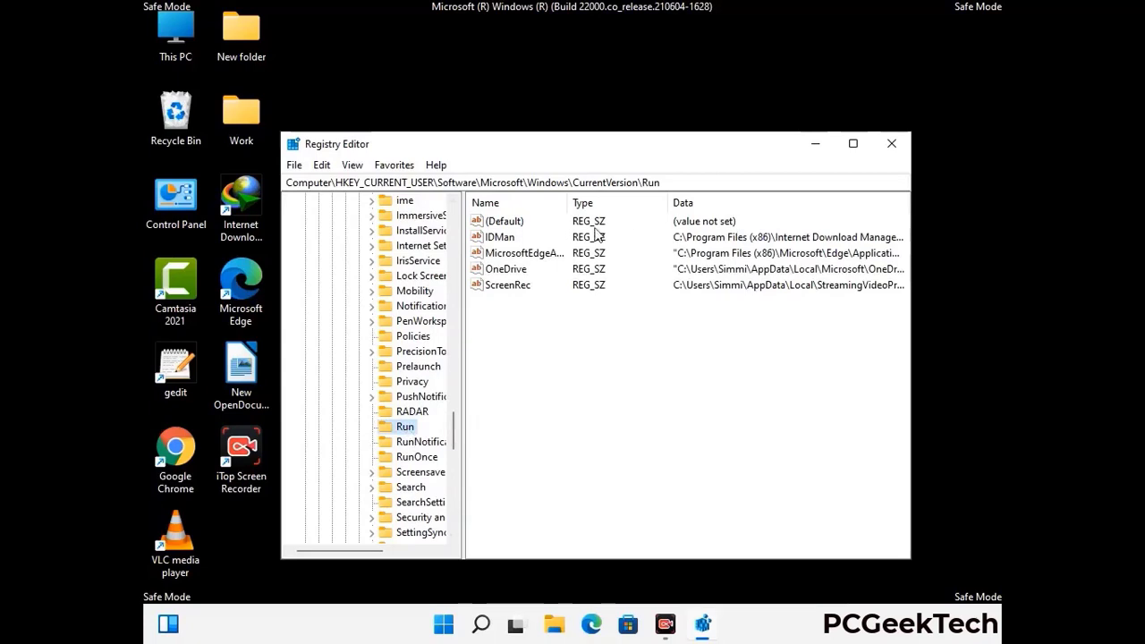
# Step: Delete the ScreenRec value from the Run key, leaving IDMan, MicrosoftEdge and OneDrive
pyautogui.click(506, 286)
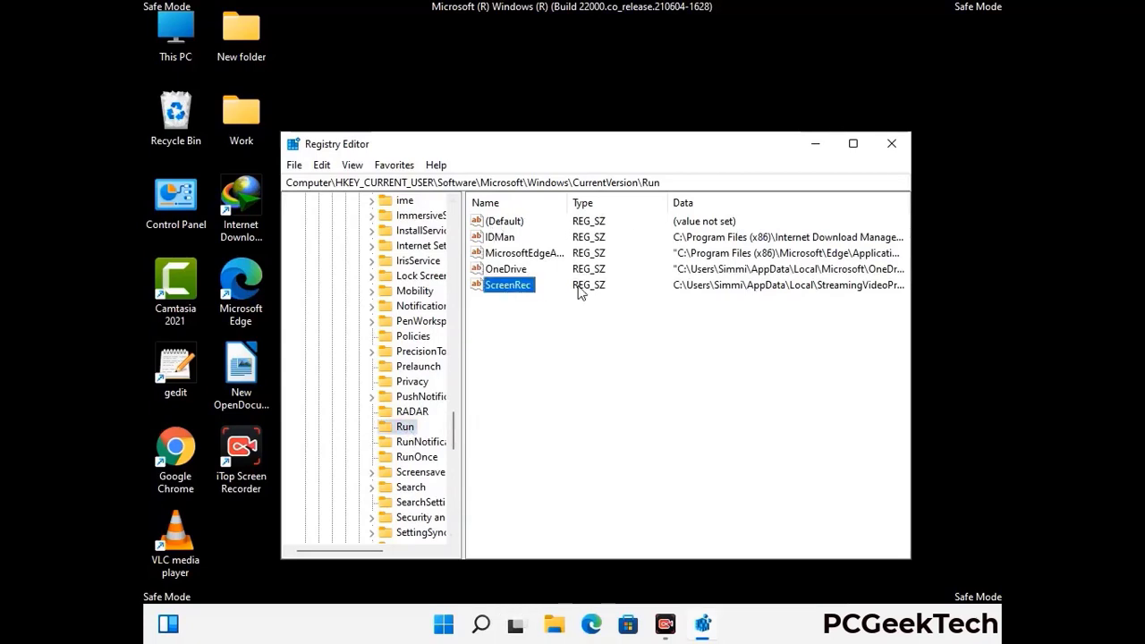
pyautogui.click(519, 287)
pyautogui.rightClick(518, 289)
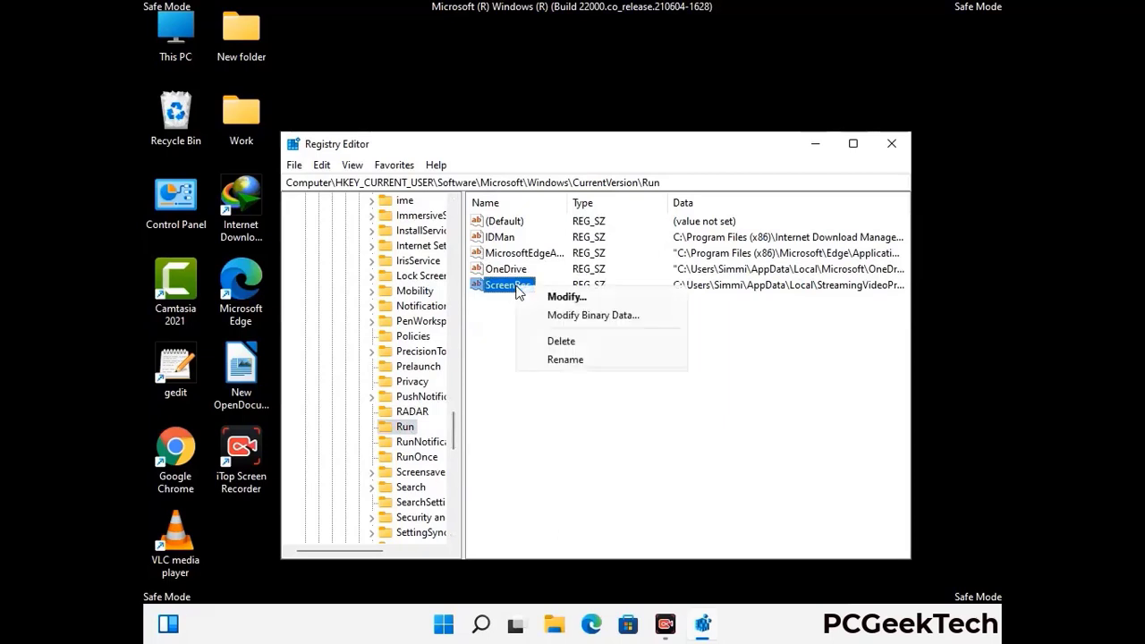
pyautogui.click(549, 338)
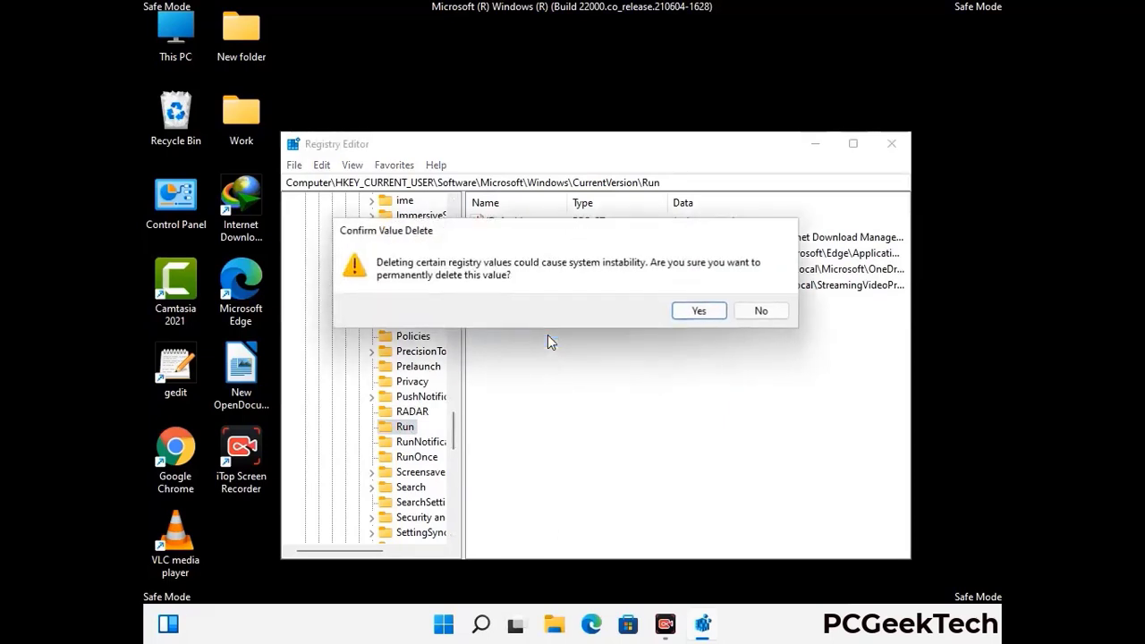
pyautogui.click(699, 311)
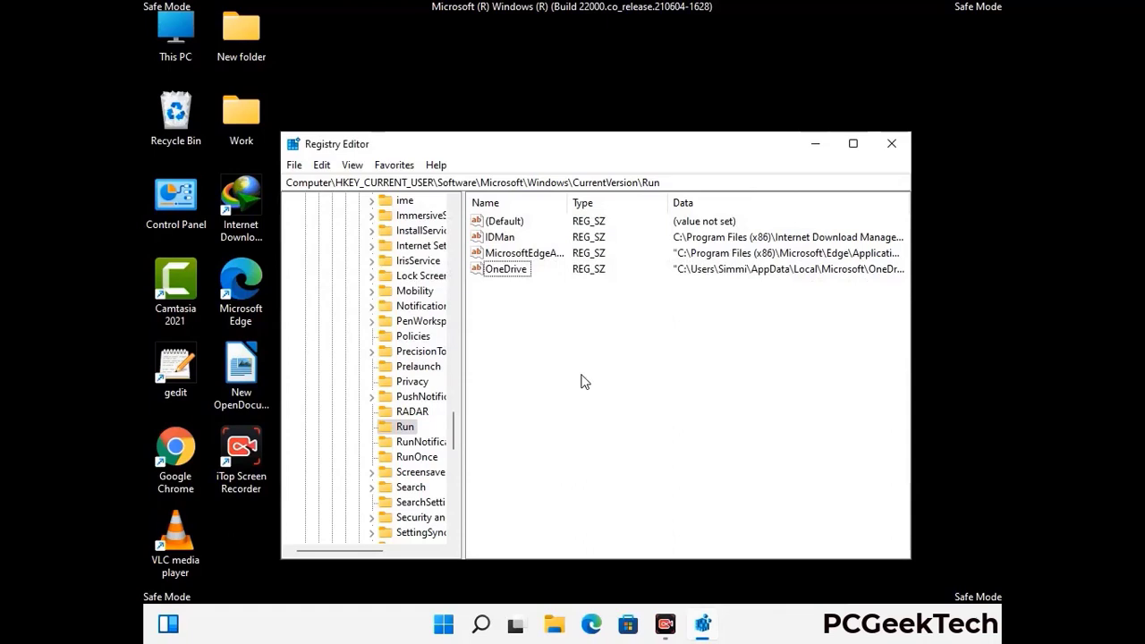
pyautogui.hotkey('ctrl', 'f')
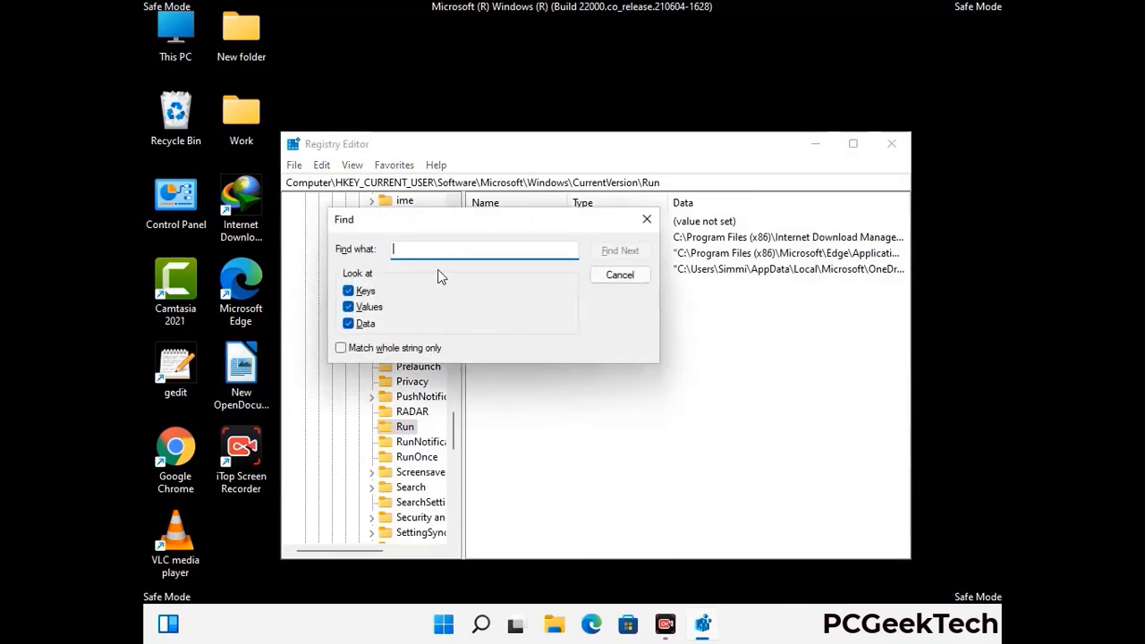
pyautogui.write('Virus Name')
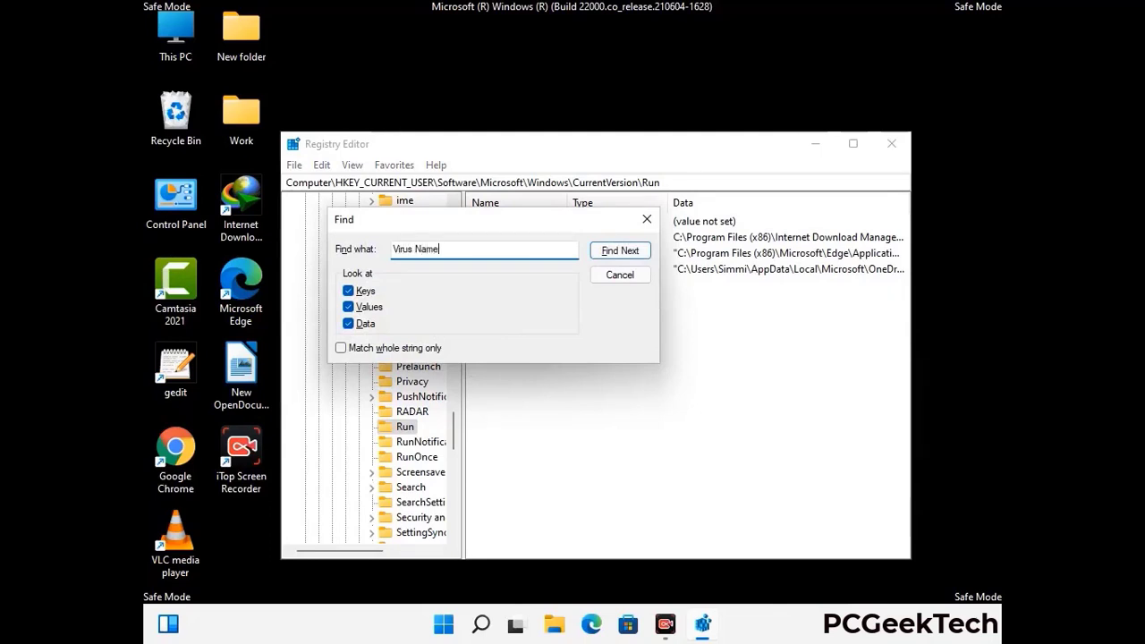
pyautogui.click(607, 258)
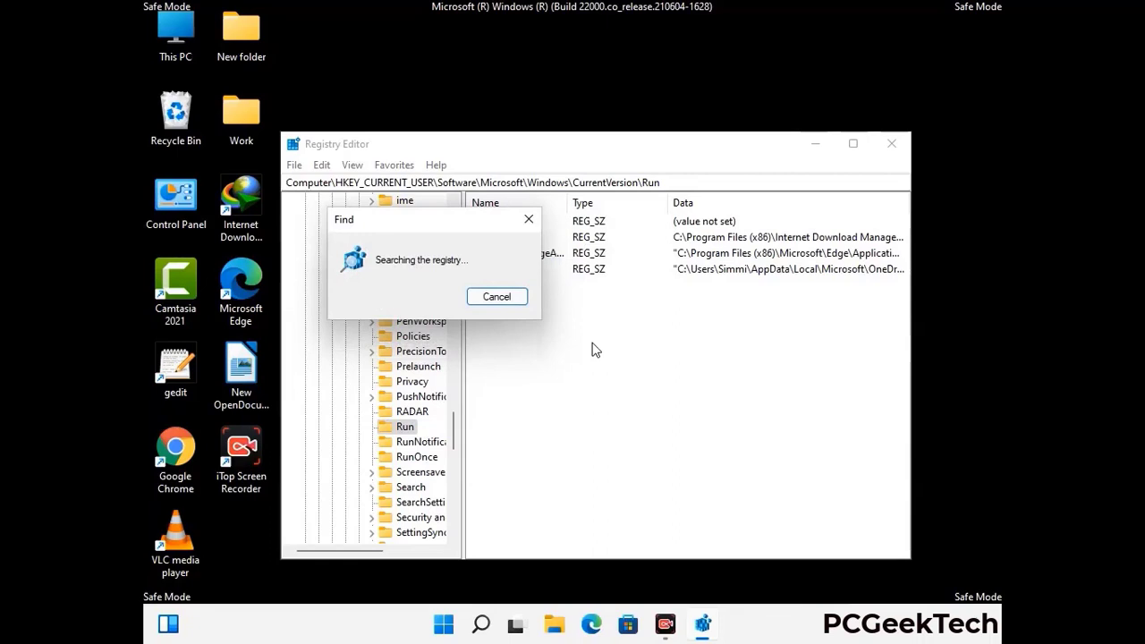
pyautogui.click(536, 221)
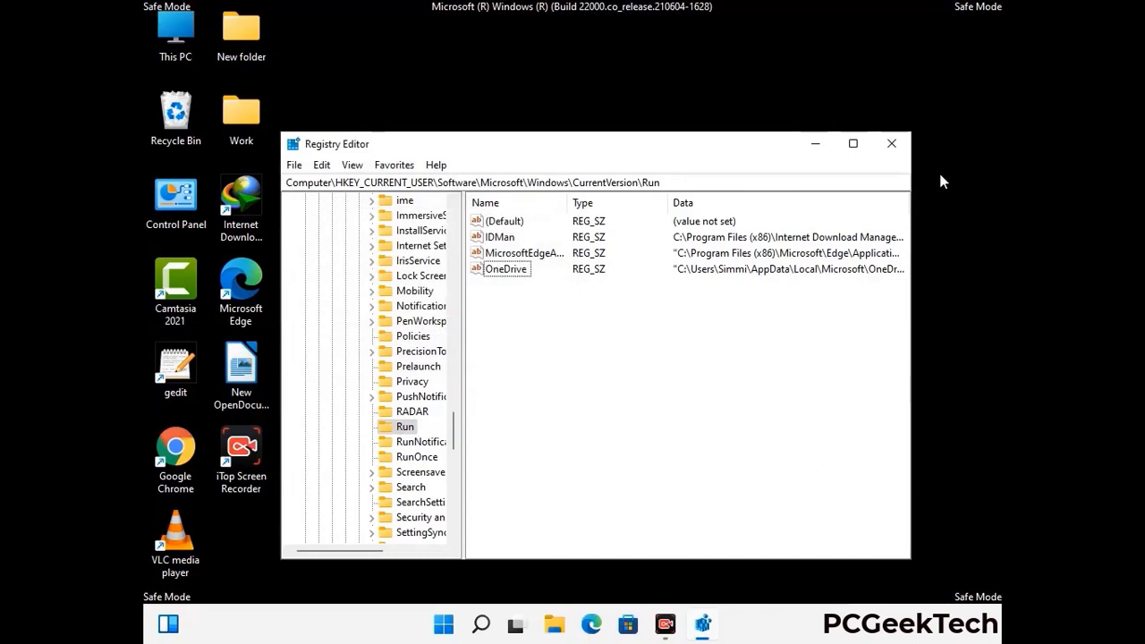
# Step: Close Registry Editor, then clear the Safe boot checkbox on msconfig's Boot tab
pyautogui.click(892, 144)
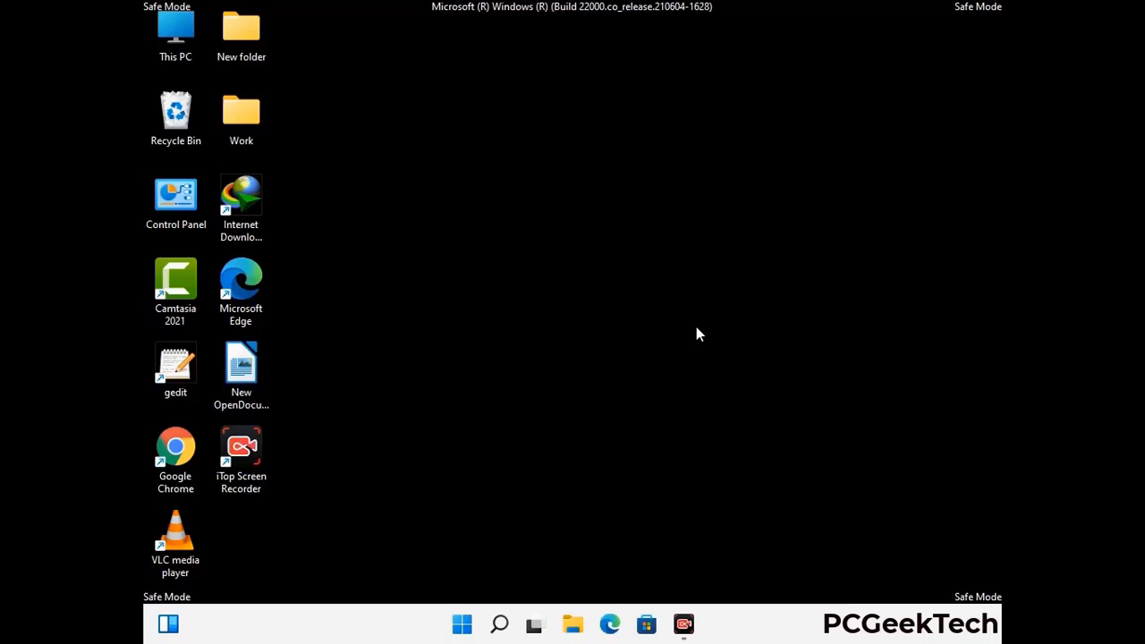
pyautogui.press('super+r')
pyautogui.moveTo(332, 414); pyautogui.dragTo(586, 177)
pyautogui.write('ms')
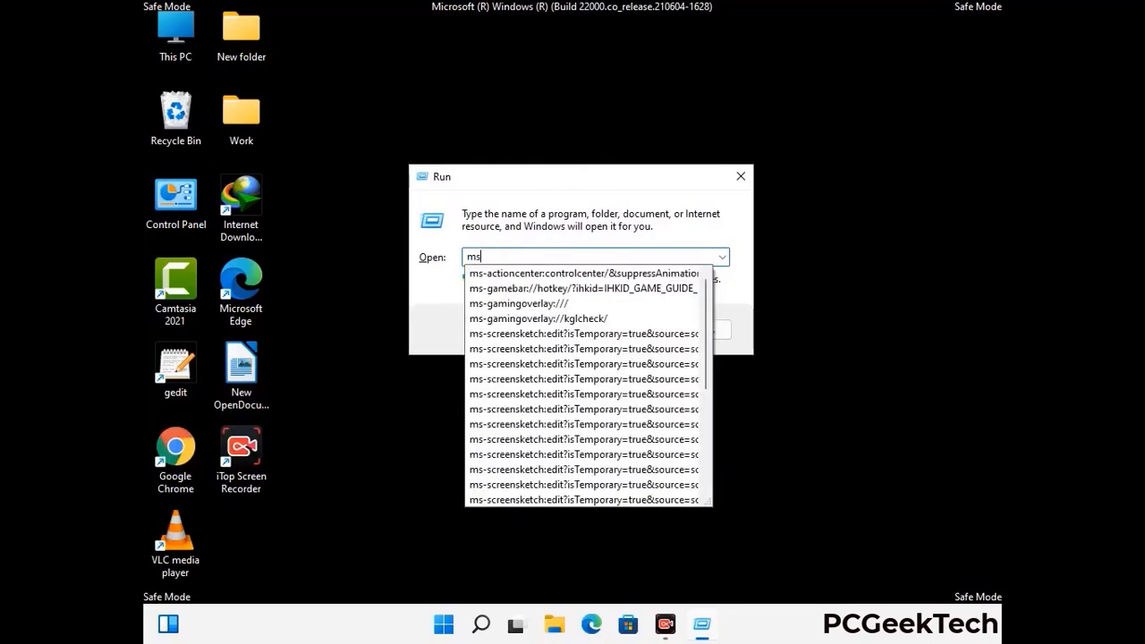
pyautogui.write('config')
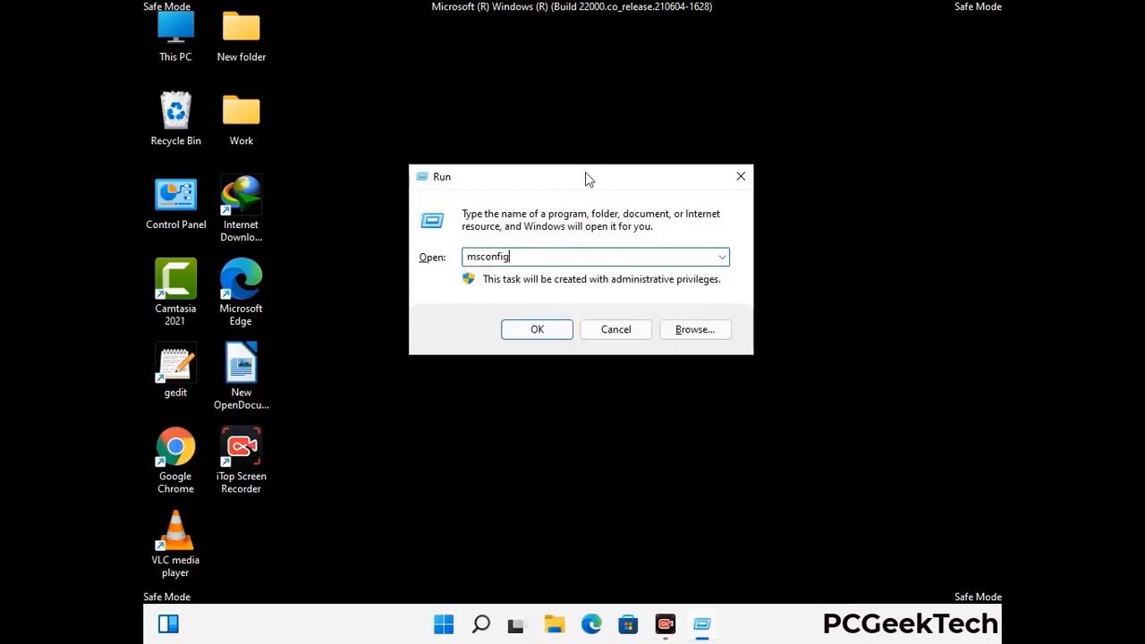
pyautogui.click(529, 330)
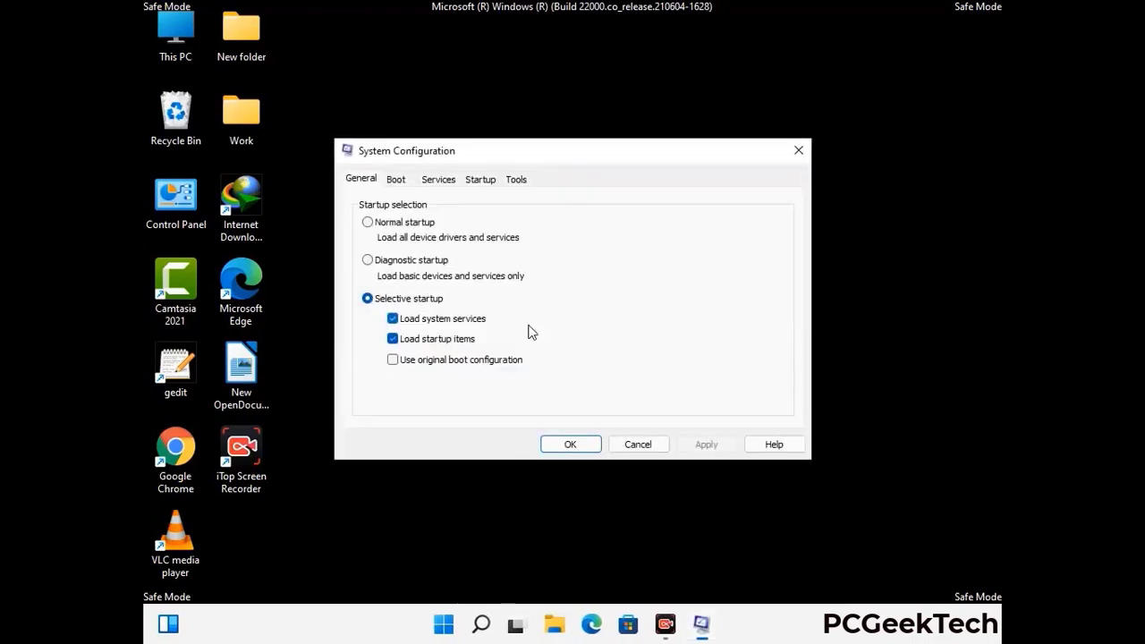
pyautogui.click(396, 179)
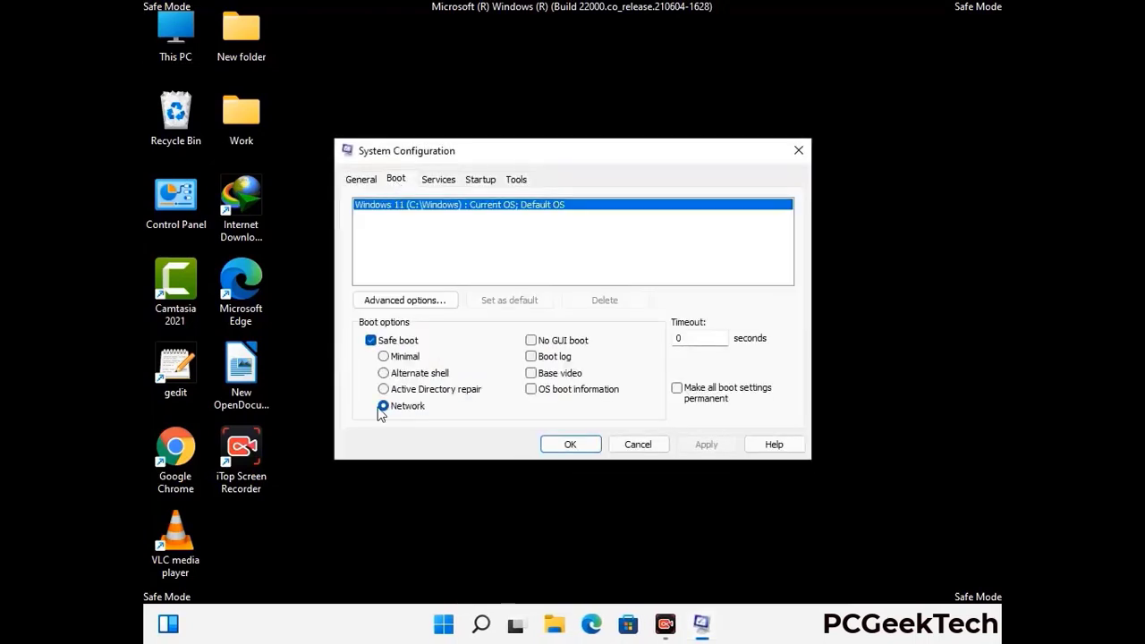
pyautogui.click(370, 341)
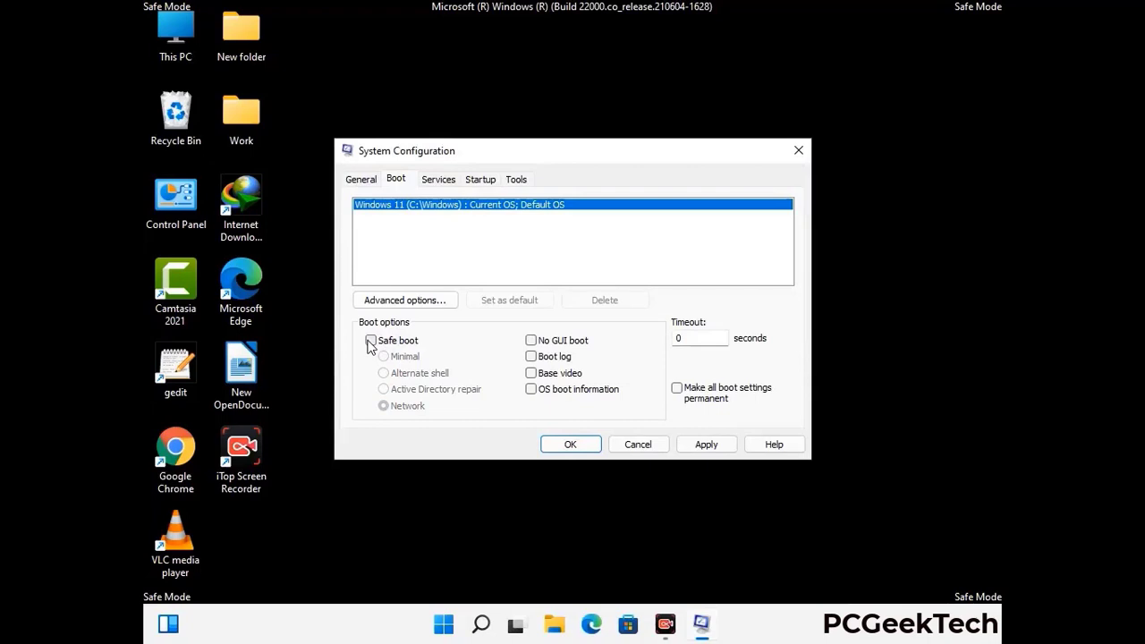